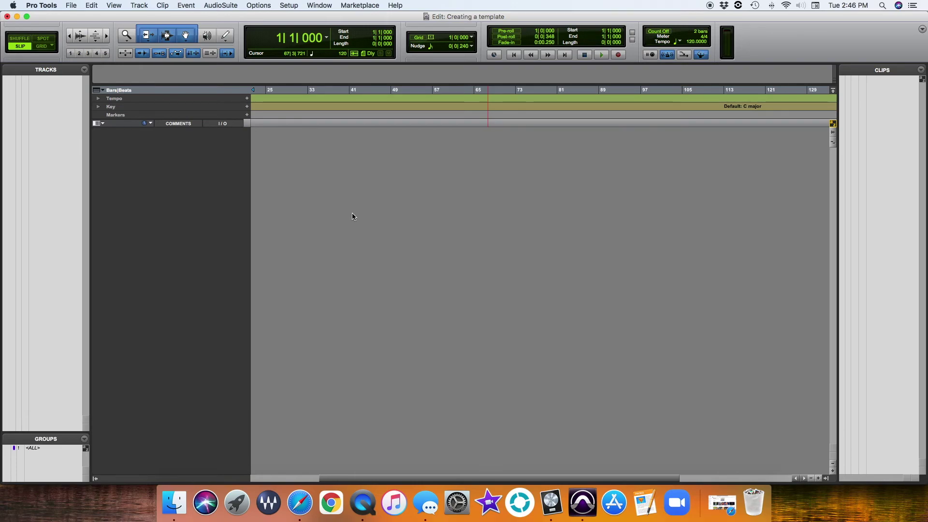
Scroll the timeline of the empty template session back to bar 1.
{"action": "scroll", "coordinate": [353, 271], "scroll_direction": "right", "scroll_amount": 5}
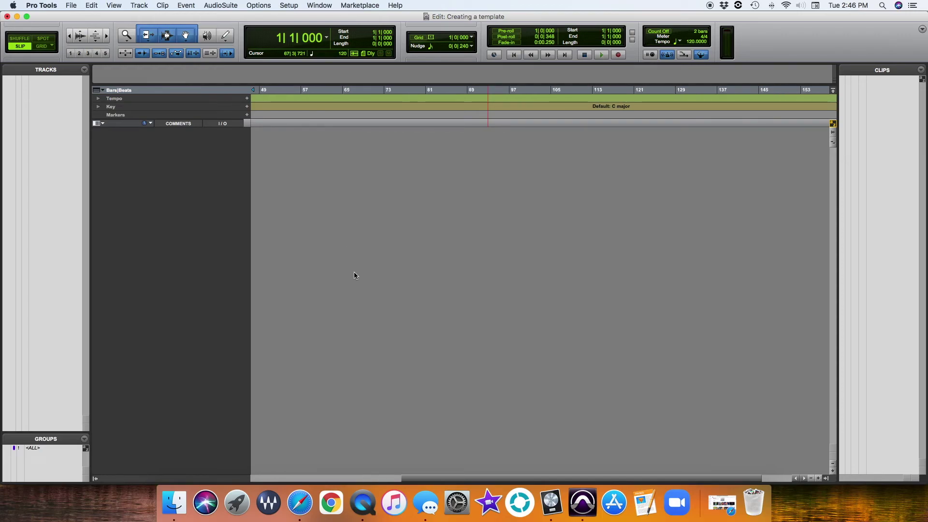
{"action": "scroll", "coordinate": [354, 272], "scroll_direction": "left", "scroll_amount": 10}
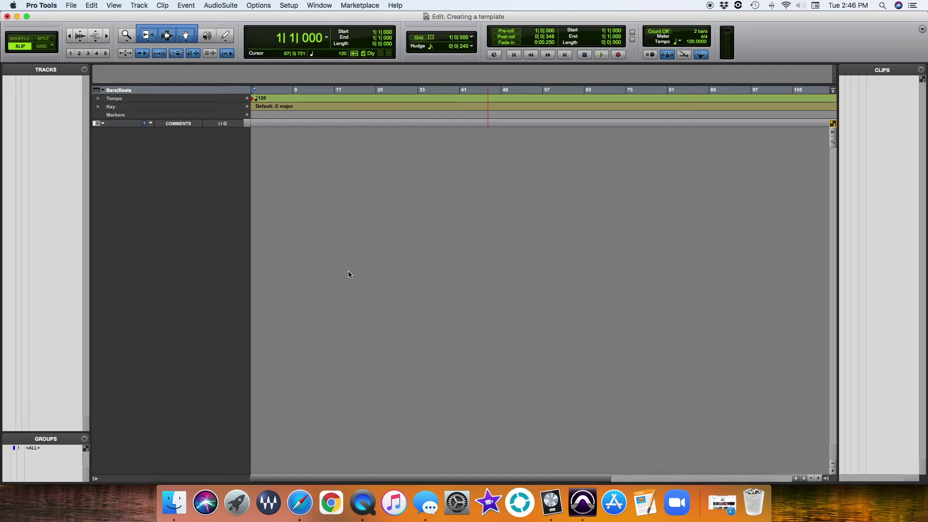
Create 14 mono audio tracks and show them in the Mix window.
{"action": "key", "text": "shift+super+n"}
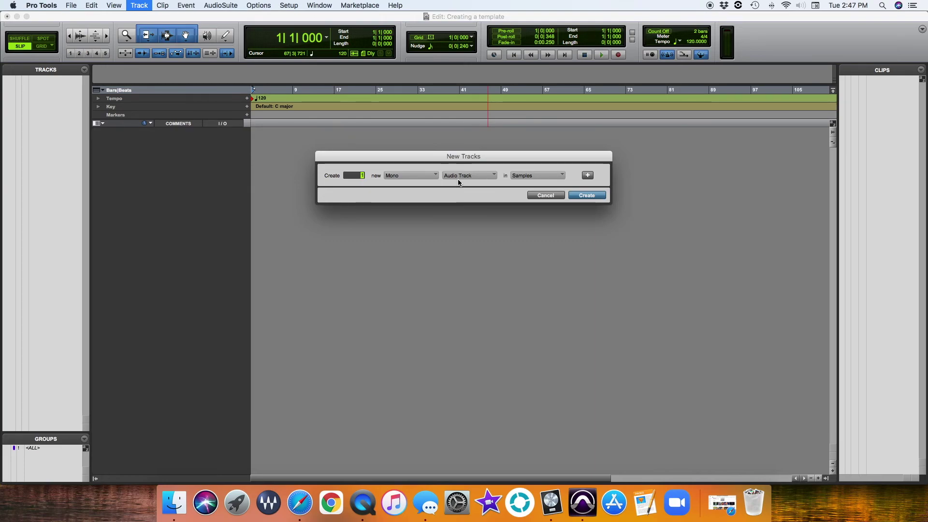
{"action": "type", "text": "14"}
{"action": "key", "text": "Return"}
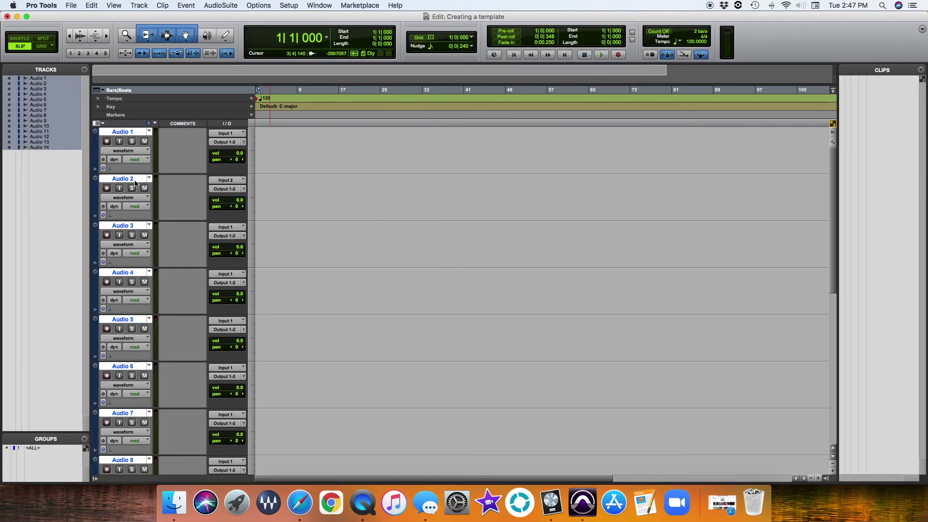
{"action": "key", "text": "super+equal"}
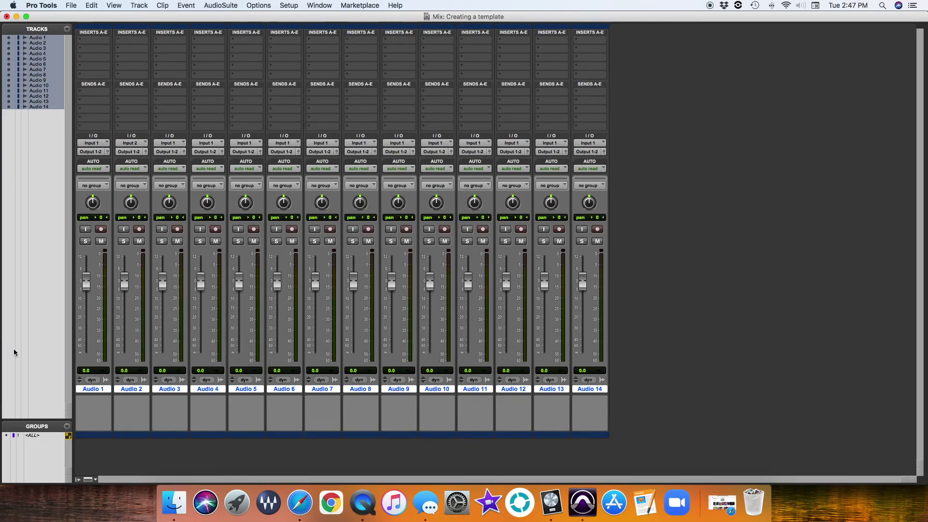
Rename tracks 1–4 to Vox, BGV, Ac Gtr and Elec Gtr.
{"action": "double_click", "coordinate": [94, 389]}
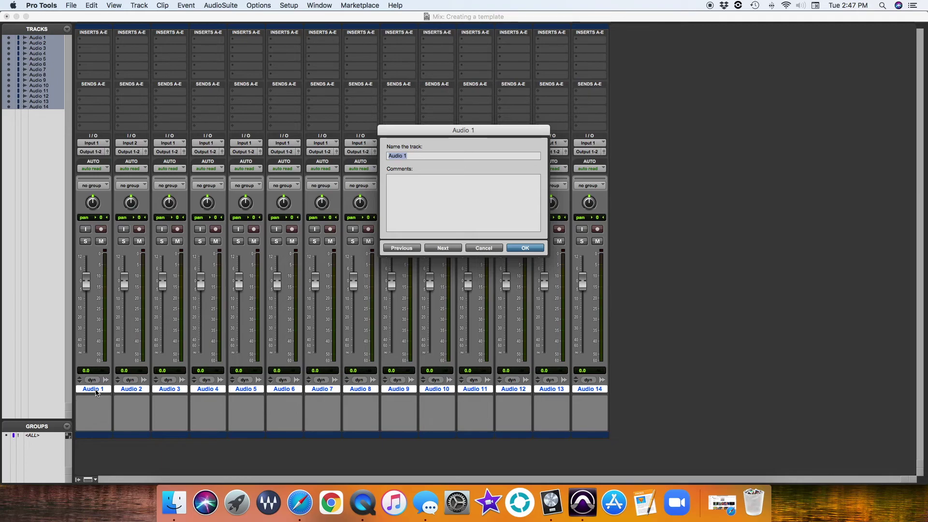
{"action": "type", "text": "Vox"}
{"action": "key", "text": "super+Right"}
{"action": "type", "text": "BGV"}
{"action": "key", "text": "super+Right"}
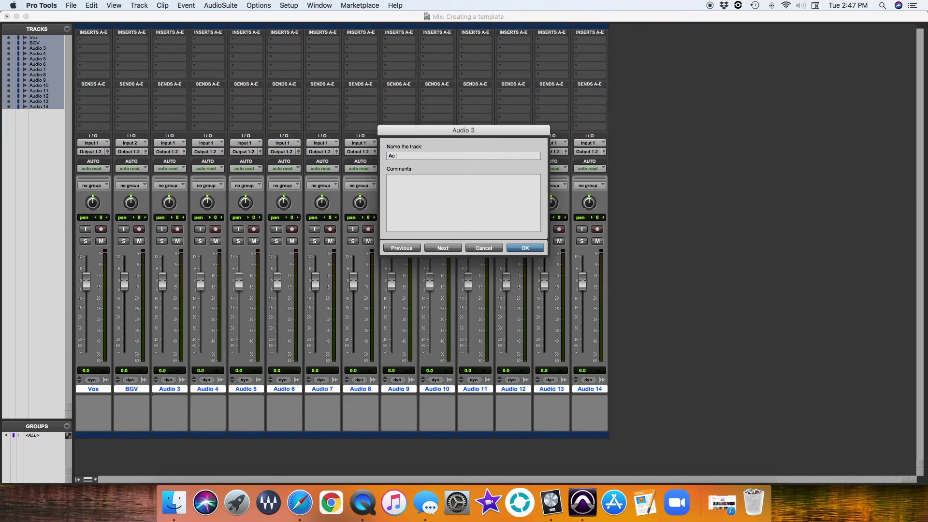
{"action": "type", "text": "Gtr"}
{"action": "key", "text": "super+Right"}
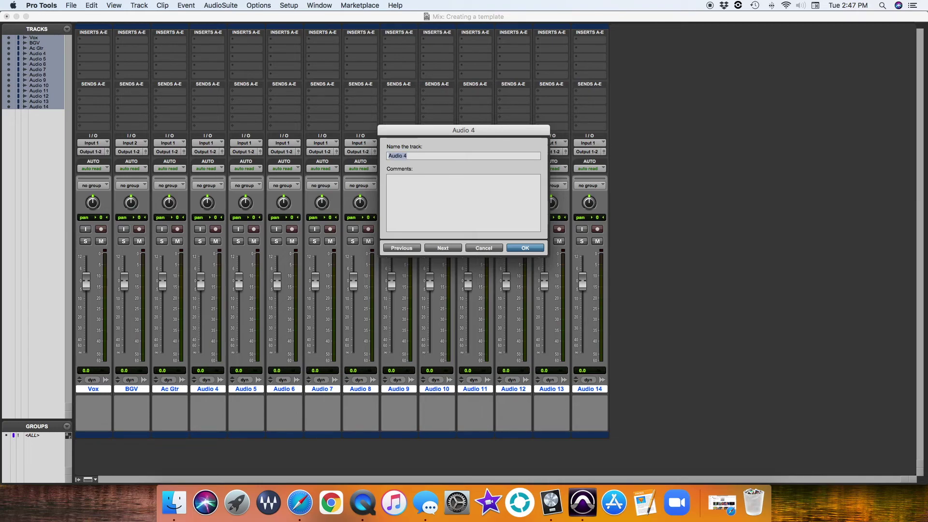
{"action": "type", "text": "Elec GT"}
{"action": "key", "text": "BackSpace"}
{"action": "key", "text": "super+Right"}
Rename tracks 5–8 to Bass, Kick In, Kick Out and Snare.
{"action": "type", "text": "Bass"}
{"action": "key", "text": "super+Right"}
{"action": "type", "text": "Kick"}
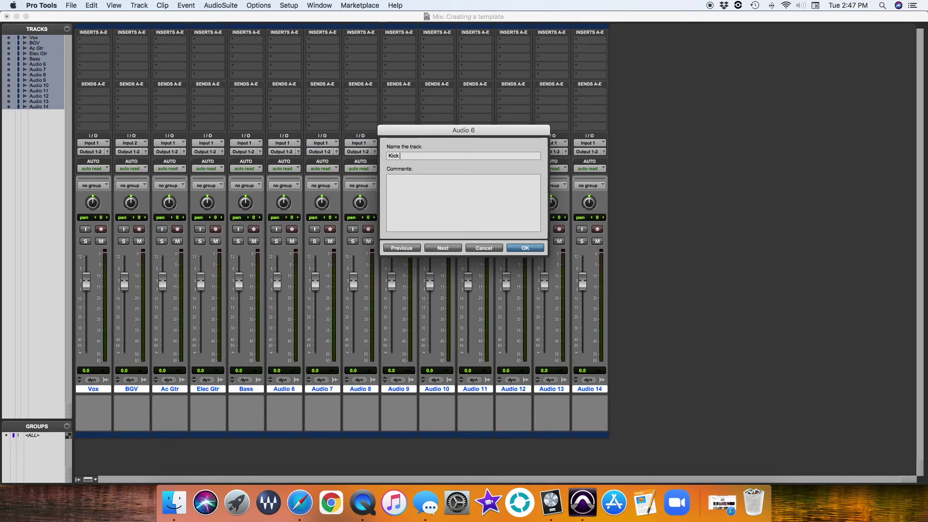
{"action": "type", "text": " In"}
{"action": "key", "text": "super+Right"}
{"action": "type", "text": "Kick Out"}
{"action": "key", "text": "super+Right"}
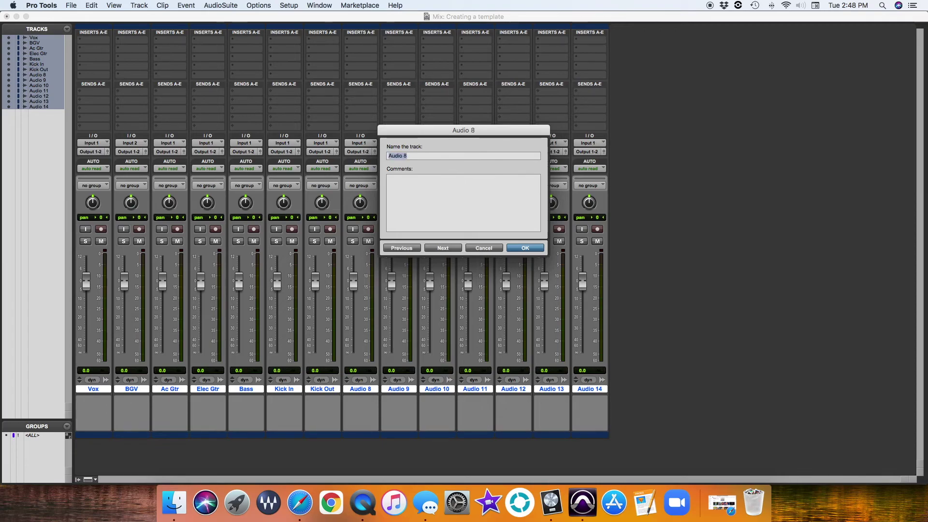
{"action": "type", "text": "Snare"}
{"action": "key", "text": "super+Right"}
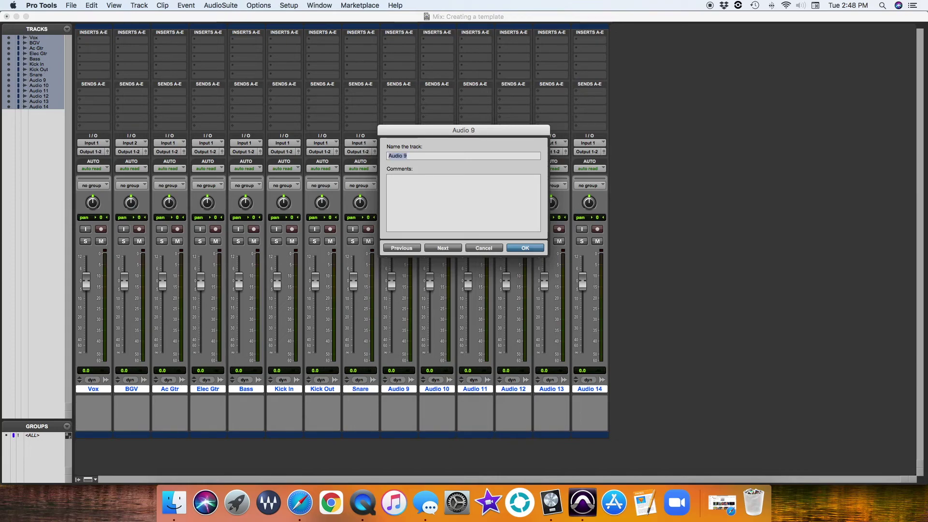
Name tracks 9 and 10 Hi Hat and Tom 1.
{"action": "type", "text": "Hi"}
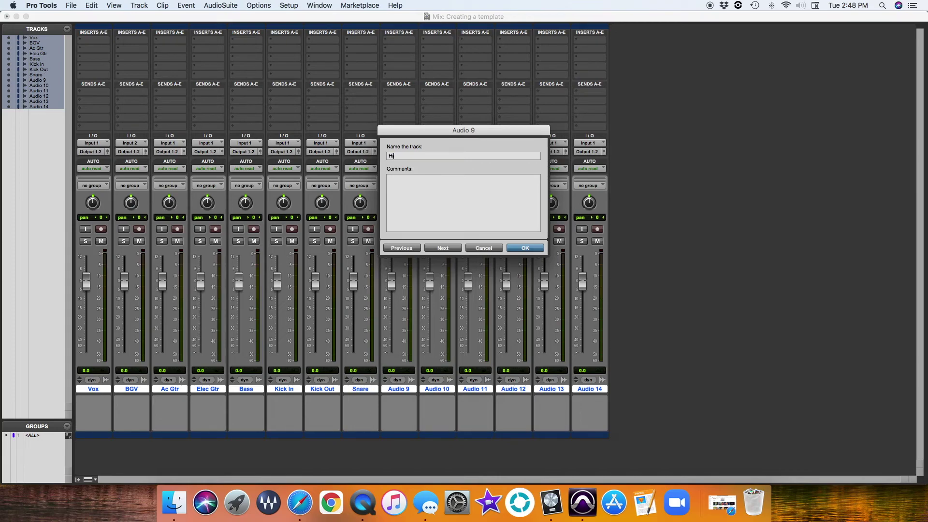
{"action": "type", "text": " Hat"}
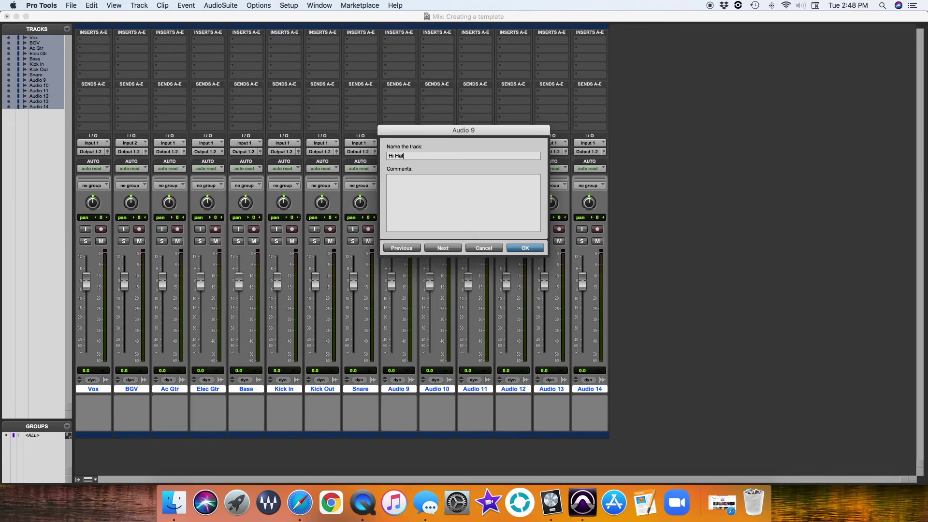
{"action": "key", "text": "super+Right"}
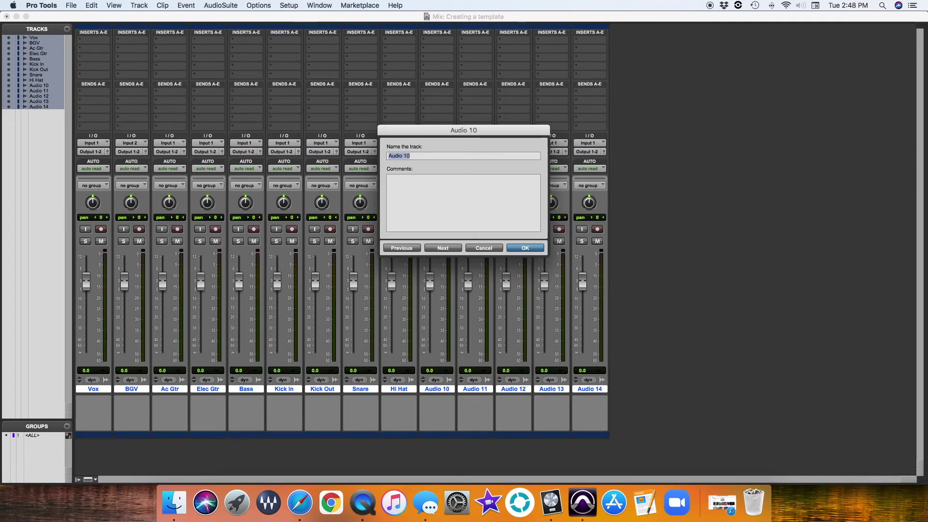
{"action": "type", "text": "Rack Tom"}
{"action": "key", "text": "BackSpace"}
{"action": "key", "text": "BackSpace"}
{"action": "key", "text": "BackSpace"}
{"action": "key", "text": "BackSpace"}
{"action": "key", "text": "BackSpace"}
{"action": "key", "text": "BackSpace"}
{"action": "key", "text": "BackSpace"}
{"action": "key", "text": "BackSpace"}
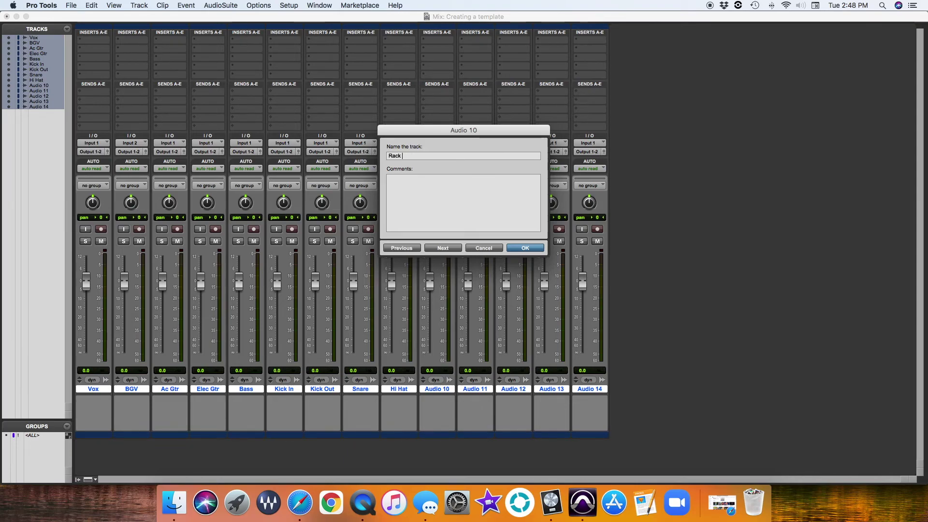
{"action": "type", "text": "Tom 1"}
{"action": "key", "text": "super+Right"}
Name tracks 11–14 Tom 2, Floor Tom, OH L and OH R.
{"action": "type", "text": "Tom 2"}
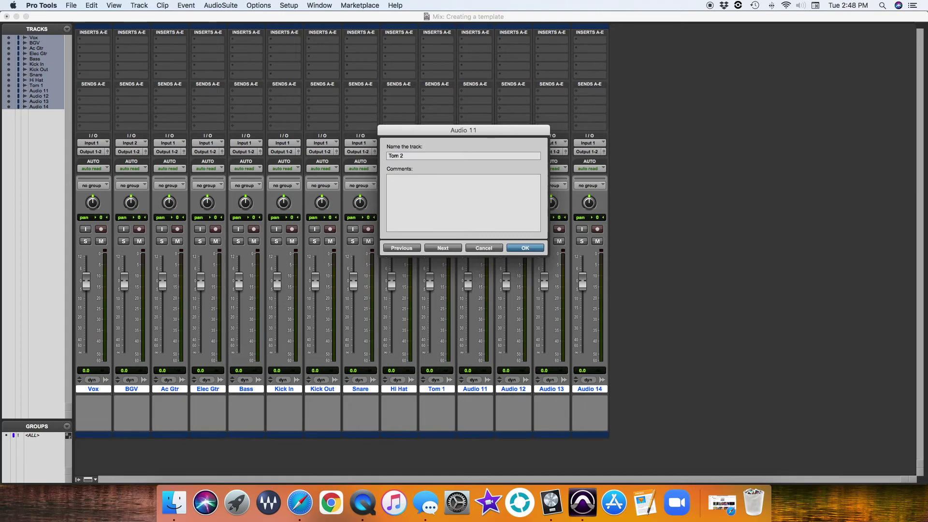
{"action": "key", "text": "super+Right"}
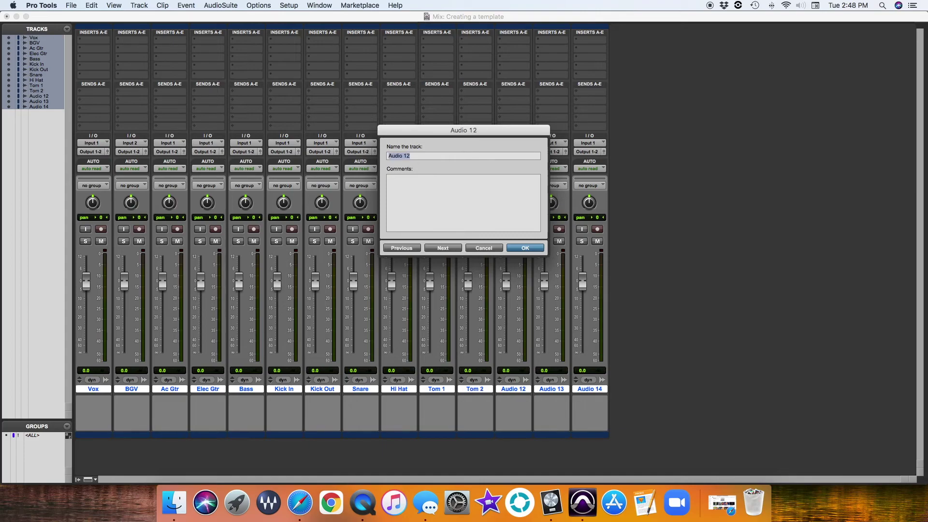
{"action": "type", "text": "Floor Tom"}
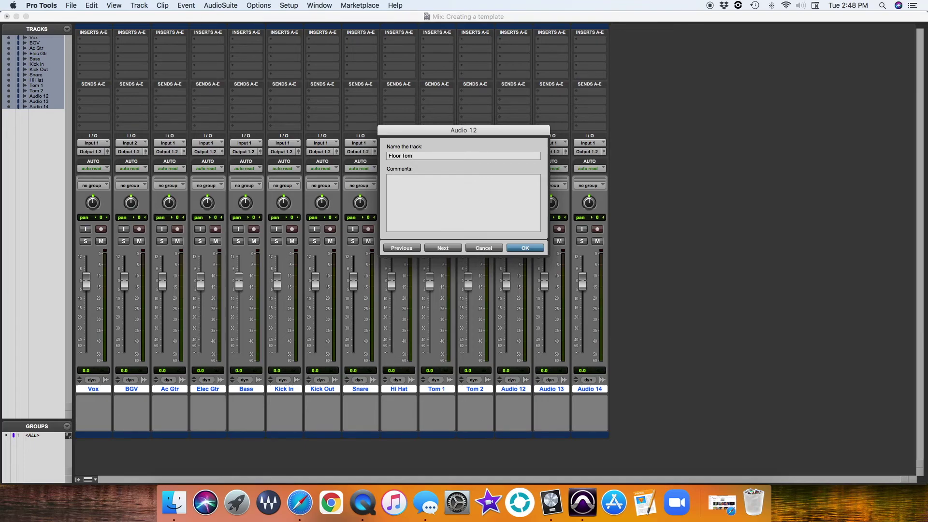
{"action": "key", "text": "super+Right"}
{"action": "type", "text": "OH"}
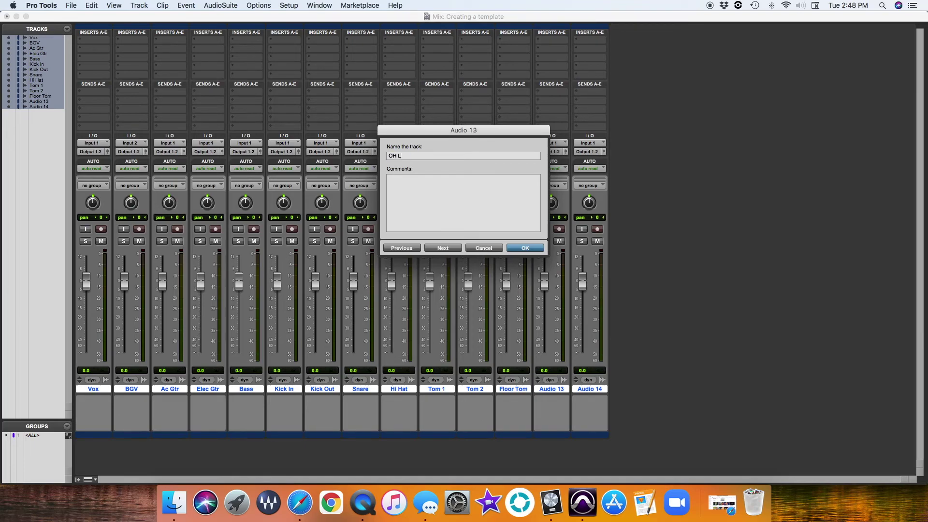
{"action": "type", "text": " L"}
{"action": "key", "text": "super+Right"}
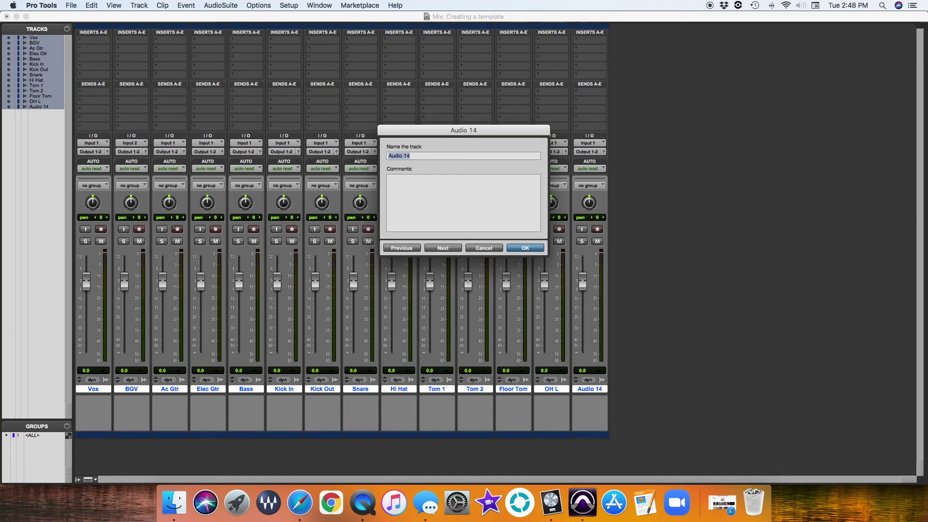
{"action": "type", "text": "OH R"}
{"action": "key", "text": "Return"}
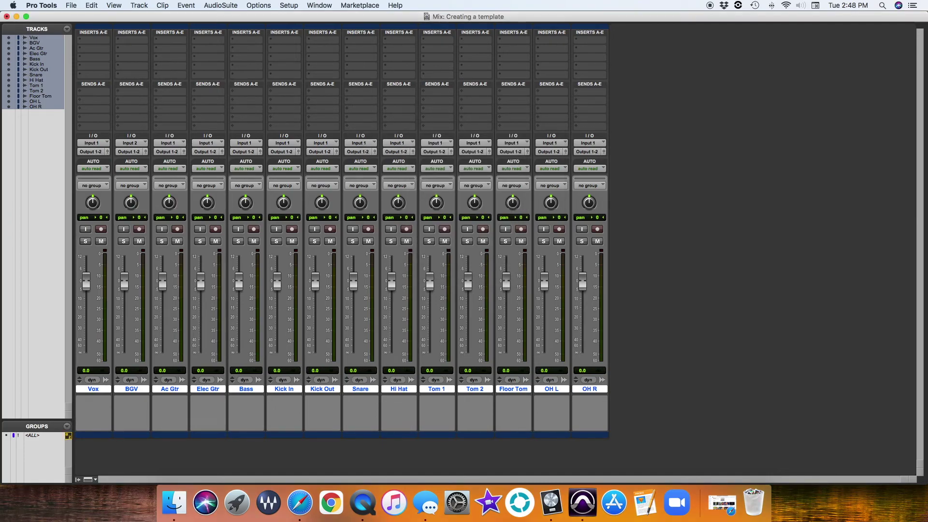
Add a new audio track after OH R and name it Piano.
{"action": "double_click", "coordinate": [635, 399]}
{"action": "double_click", "coordinate": [631, 389]}
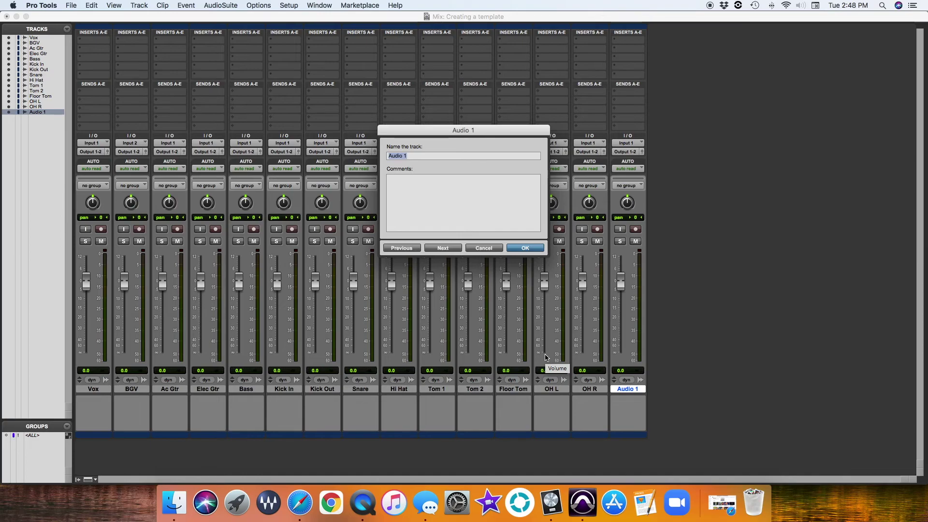
{"action": "key", "text": "Return"}
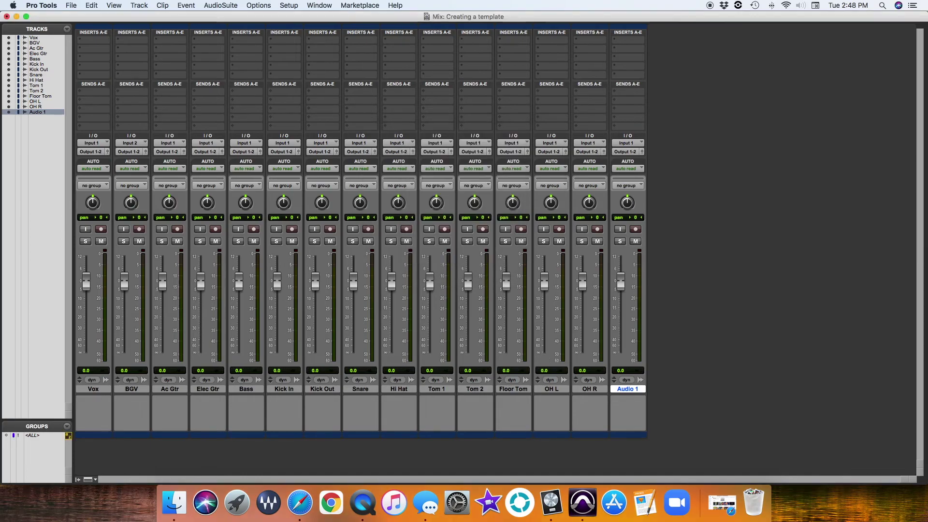
{"action": "left_click", "coordinate": [95, 389]}
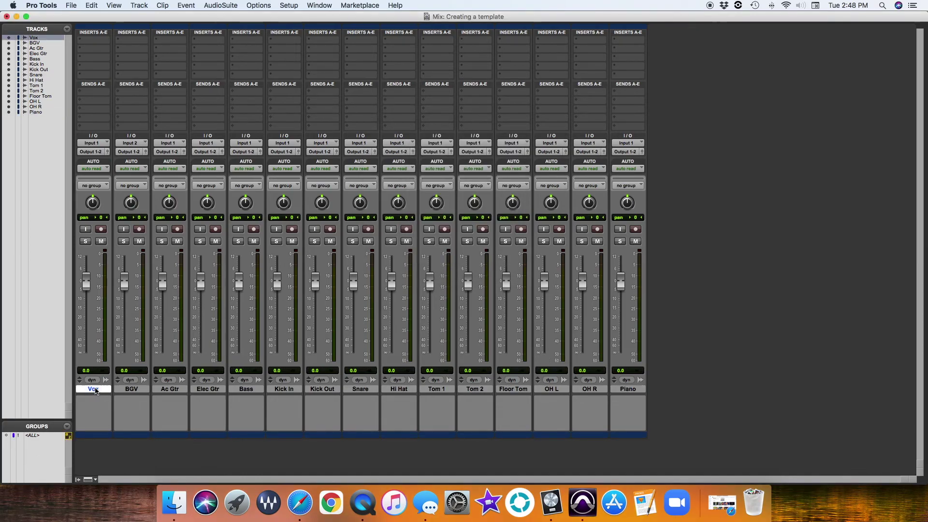
Colour the Vox and BGV tracks purple.
{"action": "left_click", "coordinate": [132, 390], "text": "shift"}
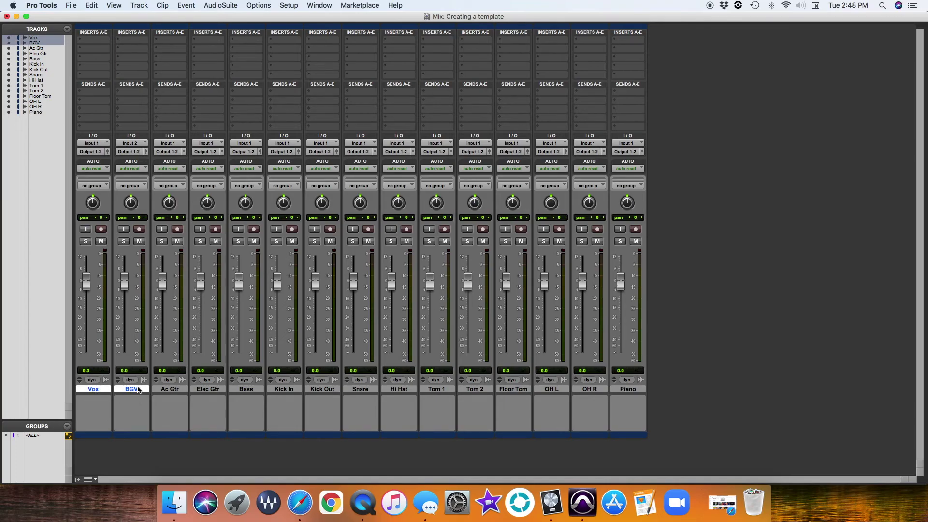
{"action": "double_click", "coordinate": [96, 435]}
{"action": "left_click", "coordinate": [378, 382]}
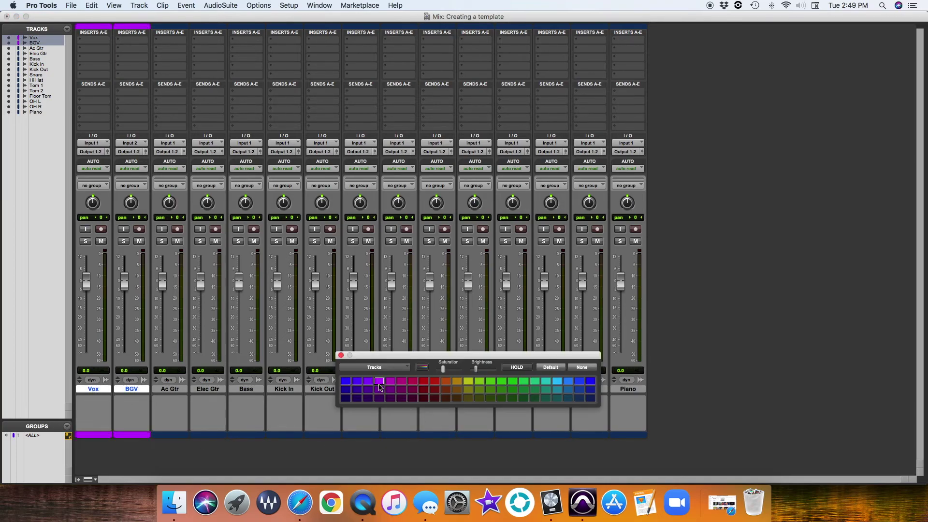
{"action": "left_click", "coordinate": [340, 355]}
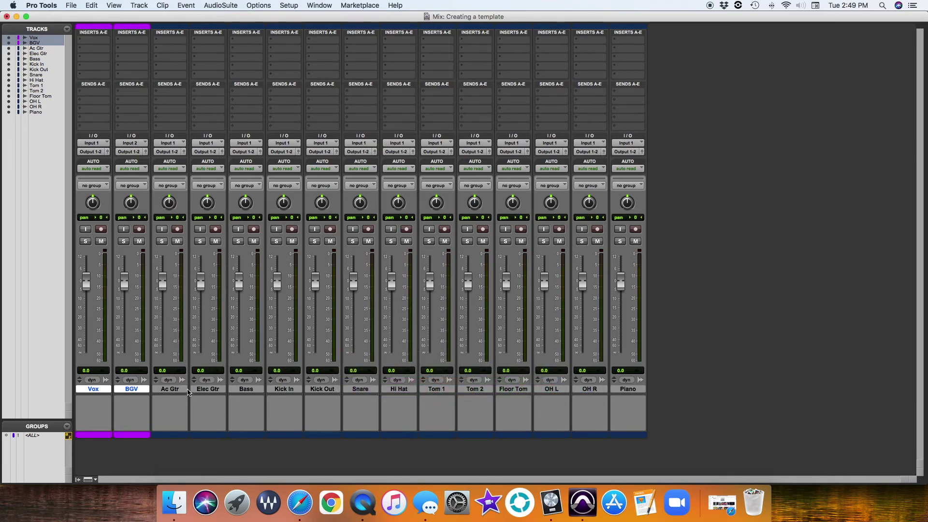
Colour Ac Gtr bright blue and Elec Gtr light blue.
{"action": "left_click", "coordinate": [170, 389]}
{"action": "double_click", "coordinate": [168, 438]}
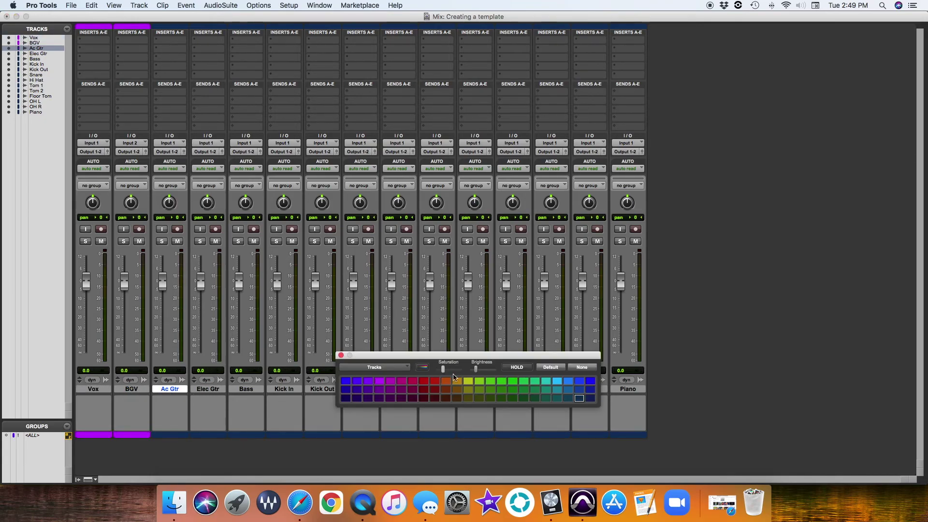
{"action": "left_click", "coordinate": [568, 381]}
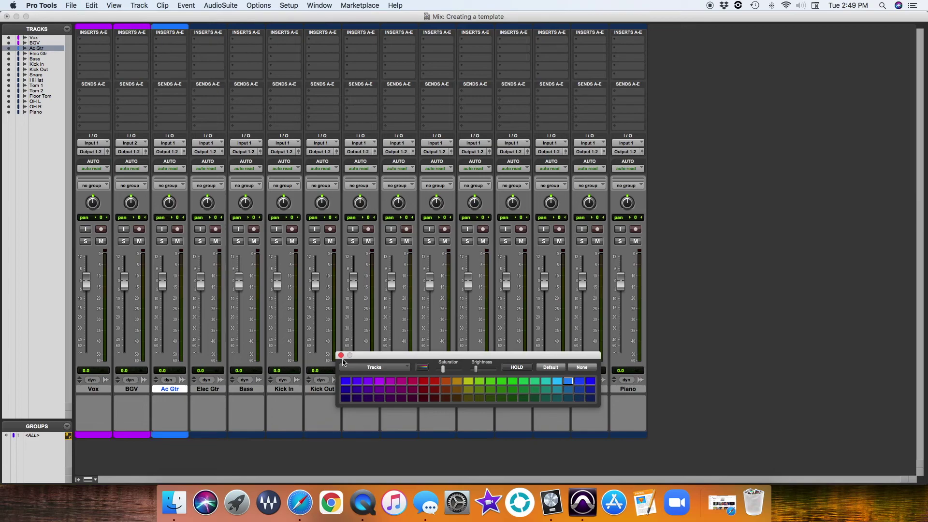
{"action": "left_click", "coordinate": [340, 355]}
{"action": "left_click", "coordinate": [218, 389]}
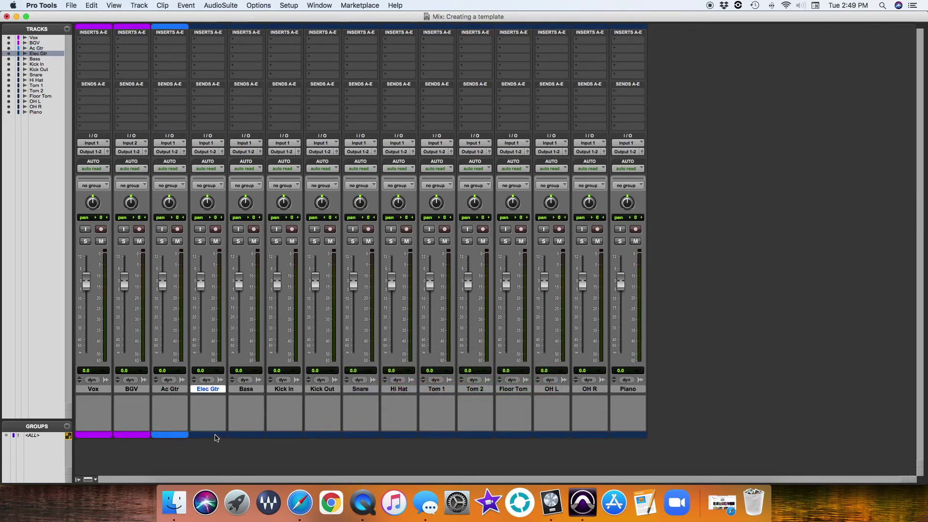
{"action": "double_click", "coordinate": [217, 437]}
{"action": "left_click", "coordinate": [556, 382]}
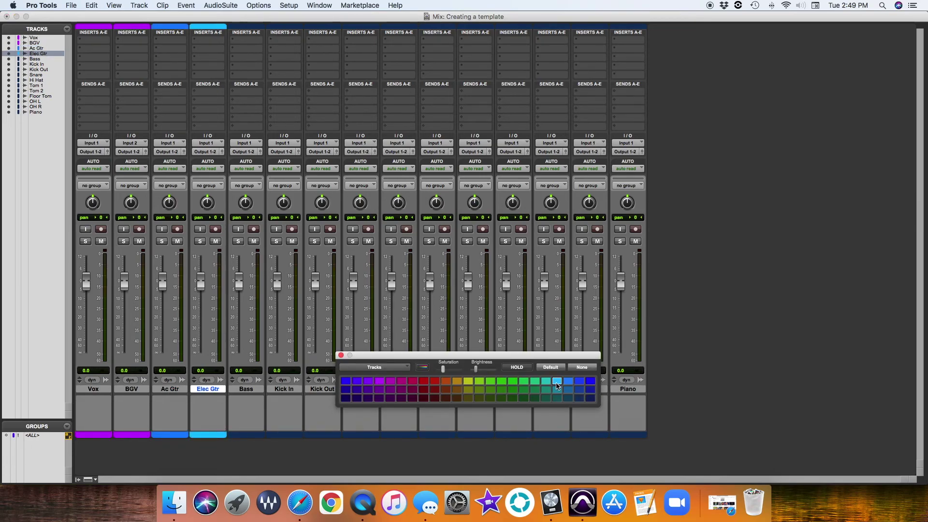
{"action": "left_click", "coordinate": [341, 355]}
Colour the Bass track dark purple.
{"action": "left_click", "coordinate": [246, 389]}
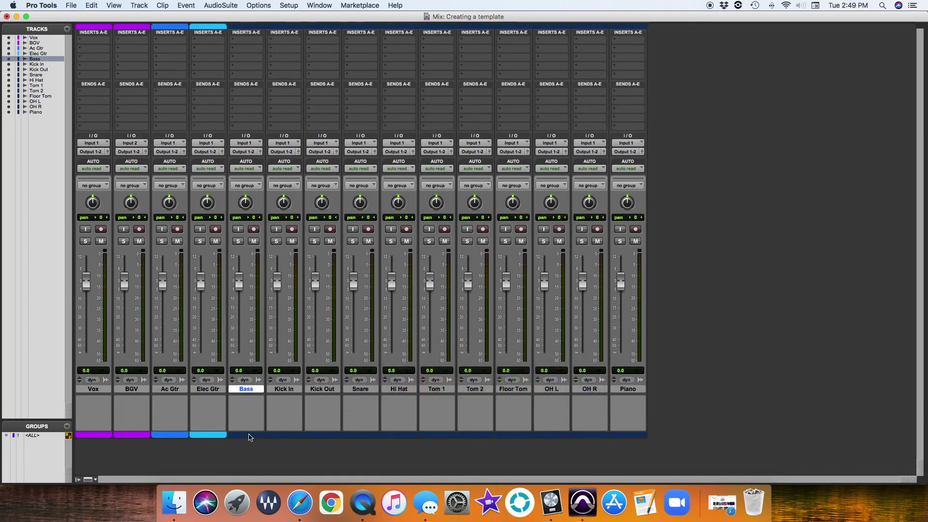
{"action": "double_click", "coordinate": [249, 434]}
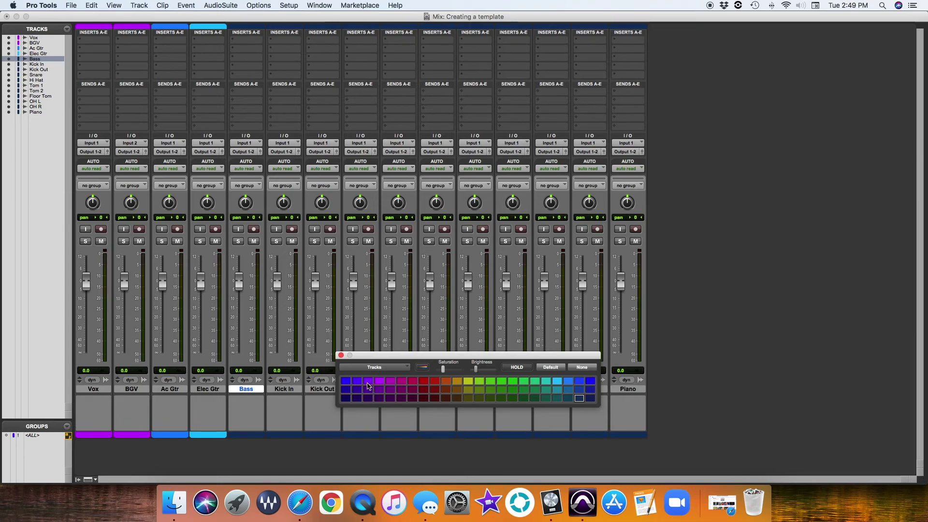
{"action": "left_click", "coordinate": [367, 380]}
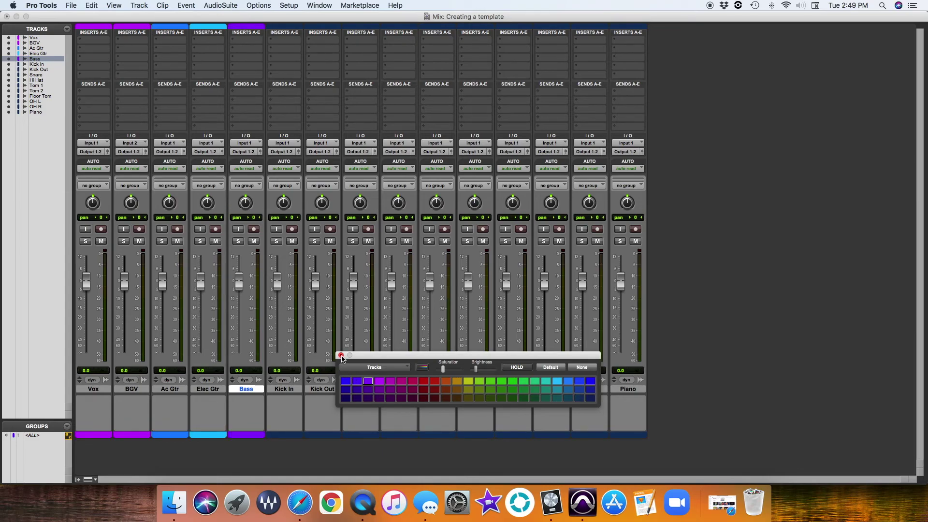
{"action": "left_click", "coordinate": [368, 389]}
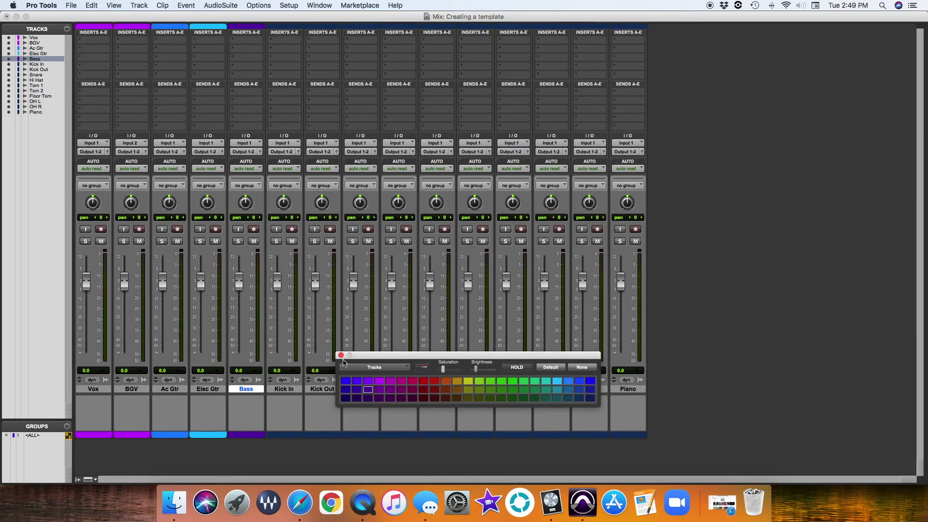
{"action": "left_click", "coordinate": [341, 355]}
Colour the drum tracks, Kick In through OH R, gold.
{"action": "left_click", "coordinate": [285, 389]}
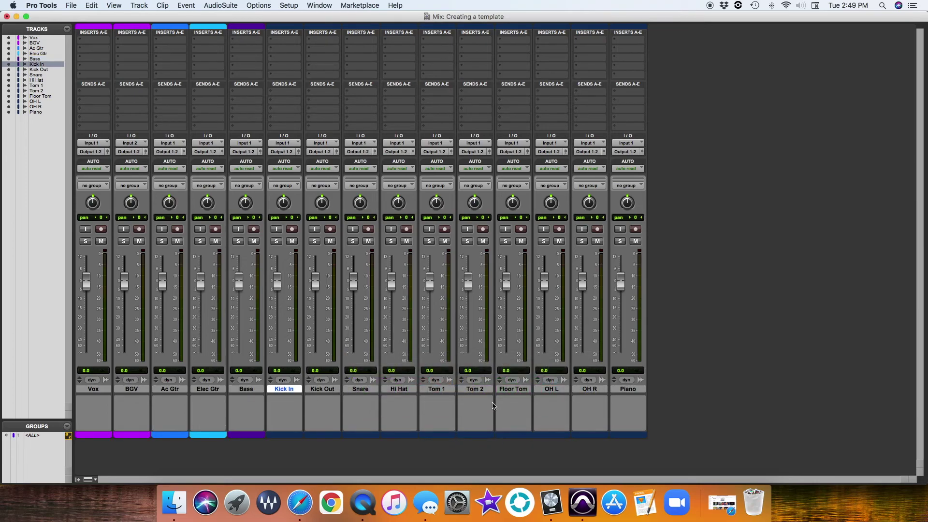
{"action": "left_click", "coordinate": [585, 389], "text": "shift"}
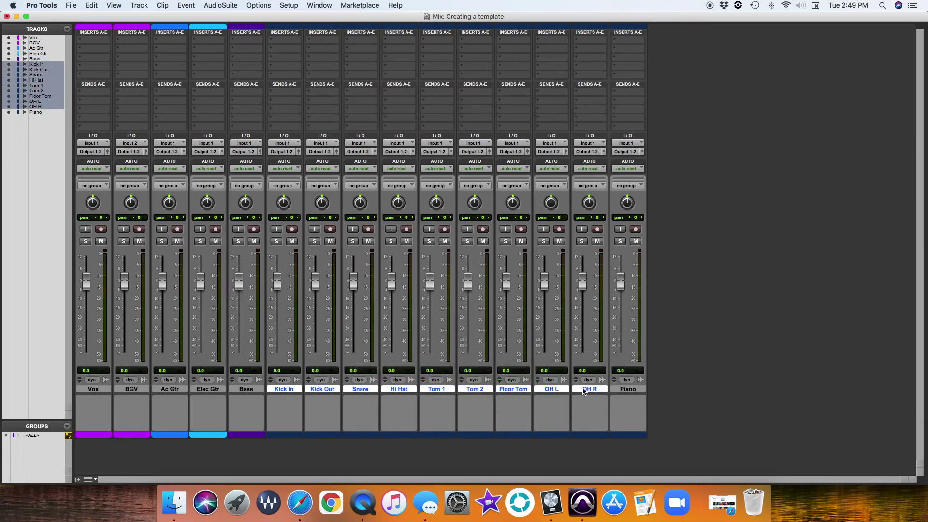
{"action": "double_click", "coordinate": [284, 434]}
{"action": "left_click", "coordinate": [455, 383]}
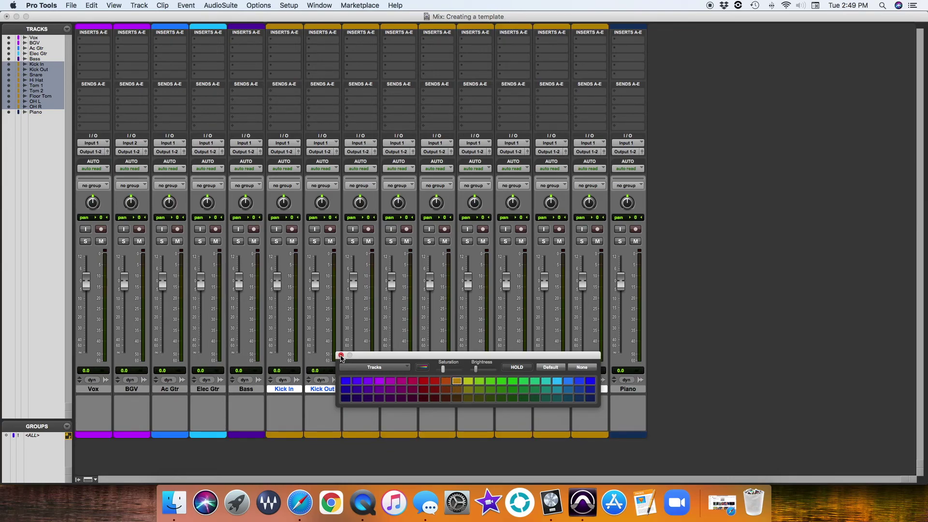
{"action": "left_click", "coordinate": [340, 356]}
Colour the Piano track green.
{"action": "left_click", "coordinate": [631, 390]}
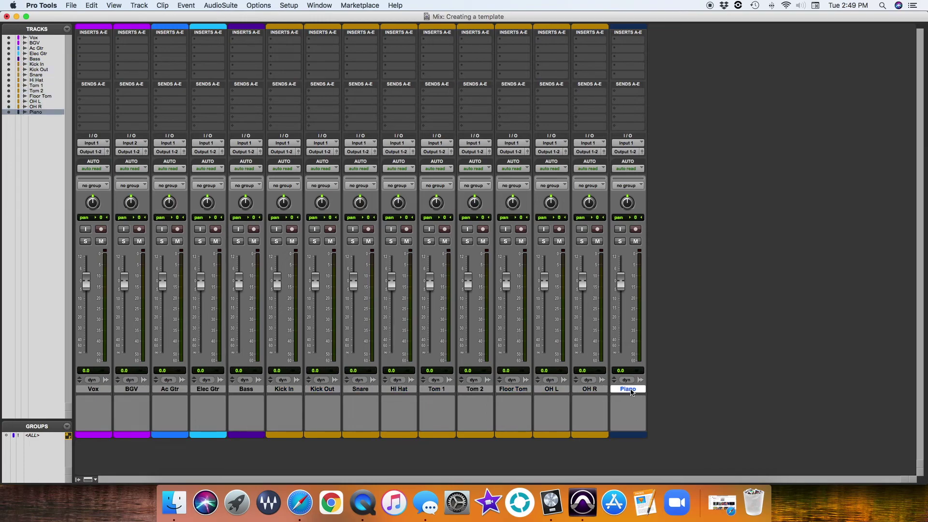
{"action": "double_click", "coordinate": [631, 434]}
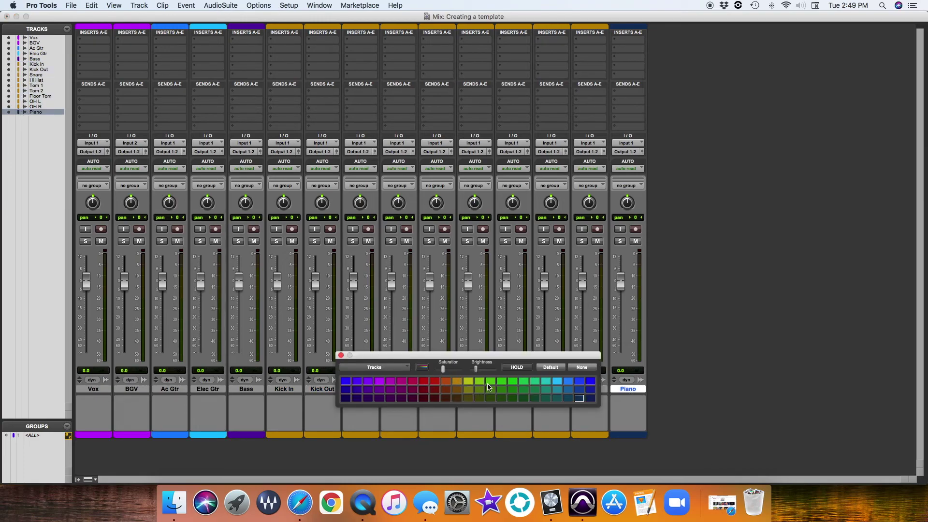
{"action": "left_click", "coordinate": [497, 384]}
{"action": "left_click", "coordinate": [341, 355]}
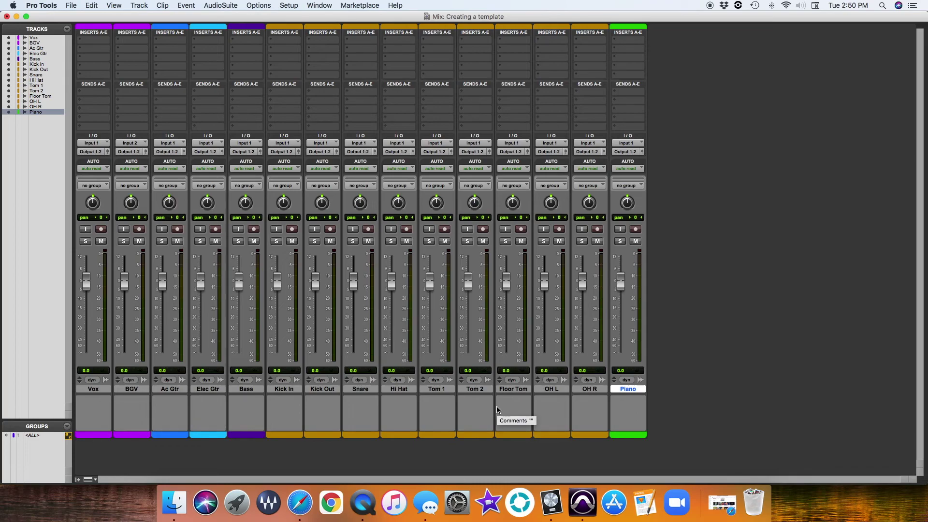
{"action": "left_click", "coordinate": [90, 389]}
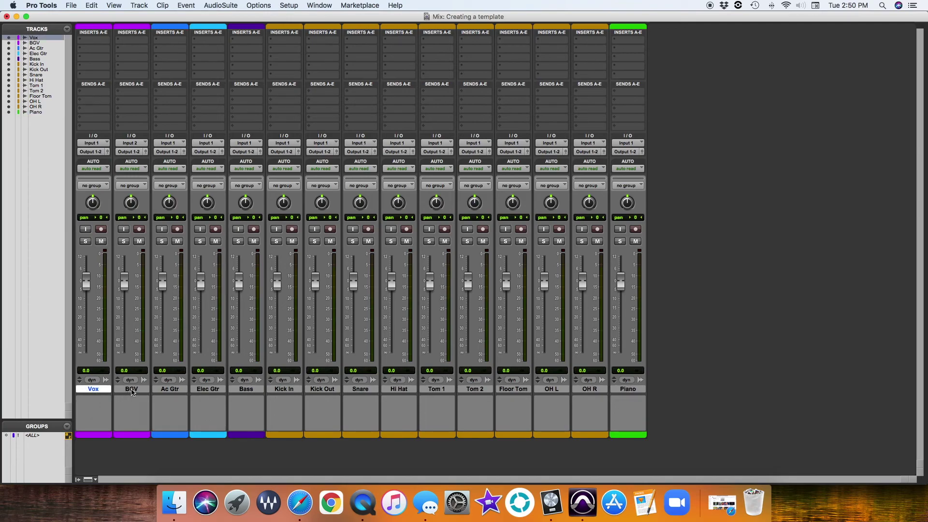
Group Vox and BGV into a <Vox> mix/edit group.
{"action": "left_click", "coordinate": [132, 389], "text": "shift"}
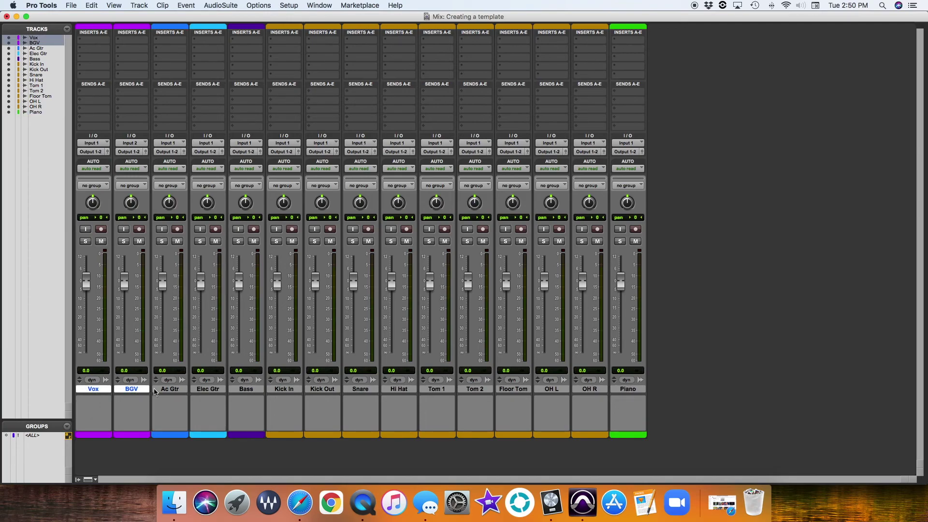
{"action": "key", "text": "super+g"}
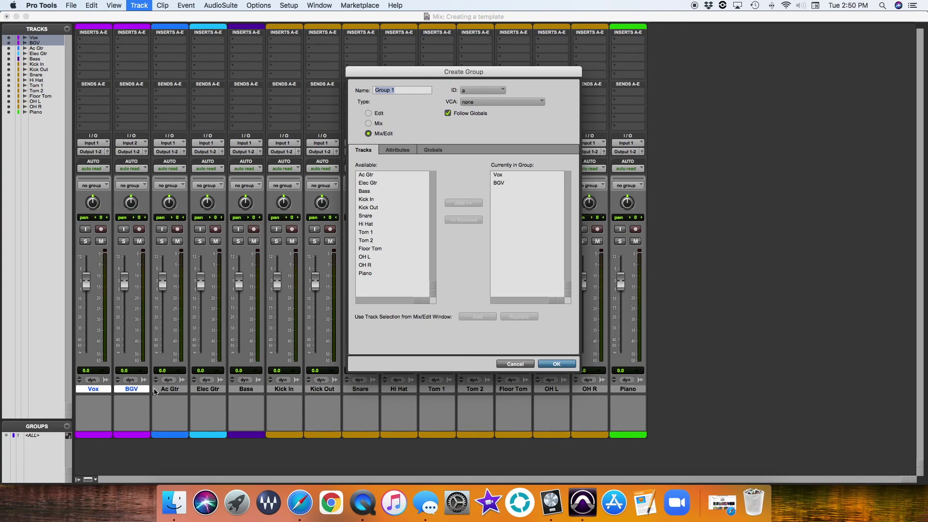
{"action": "type", "text": "c"}
{"action": "type", "text": "Vox>"}
{"action": "left_click", "coordinate": [556, 364]}
Group Ac Gtr and Elec Gtr into a <Gtr> group.
{"action": "left_click", "coordinate": [177, 389]}
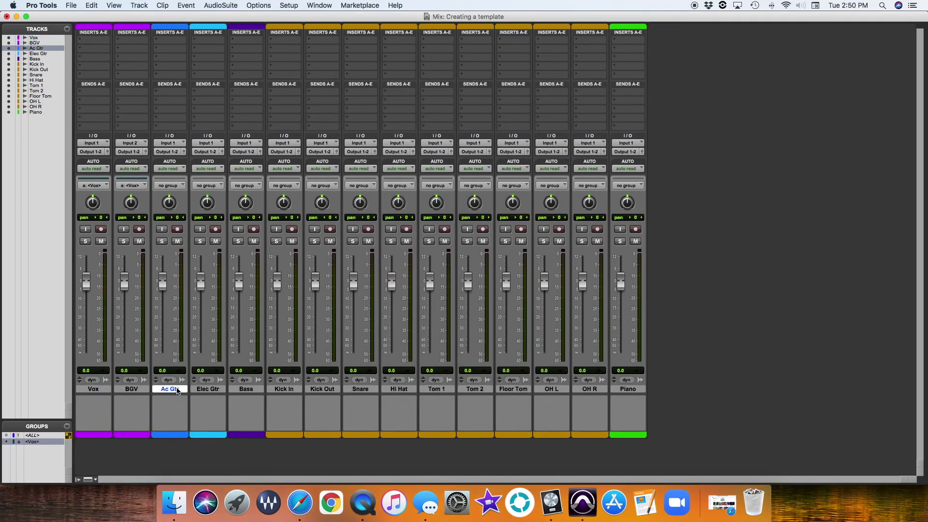
{"action": "left_click", "coordinate": [206, 390], "text": "shift"}
{"action": "key", "text": "super+g"}
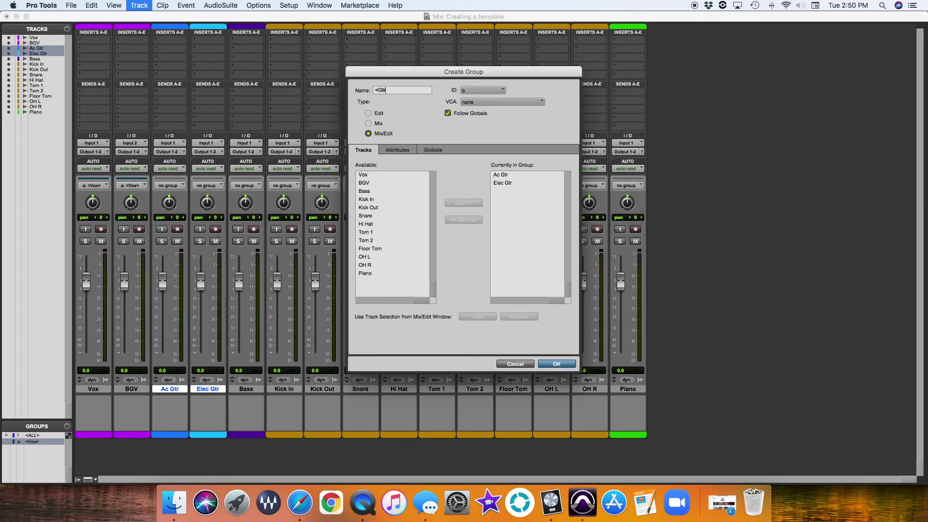
{"action": "key", "text": "Return"}
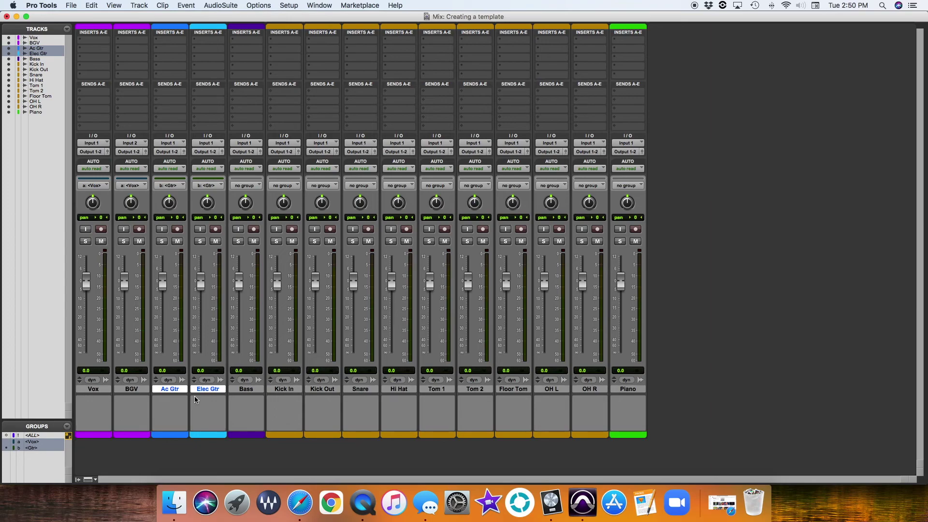
Create a <Bass> group for the Bass track.
{"action": "left_click", "coordinate": [245, 391]}
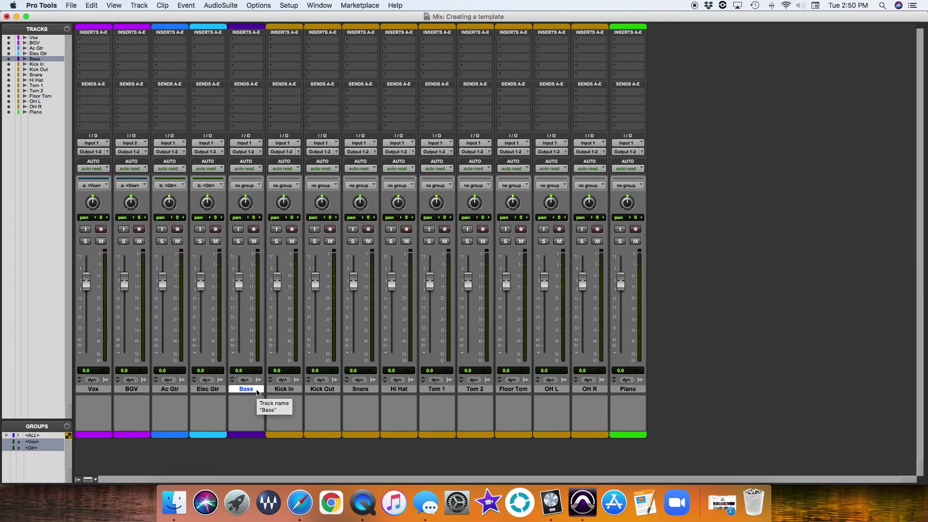
{"action": "key", "text": "super+g"}
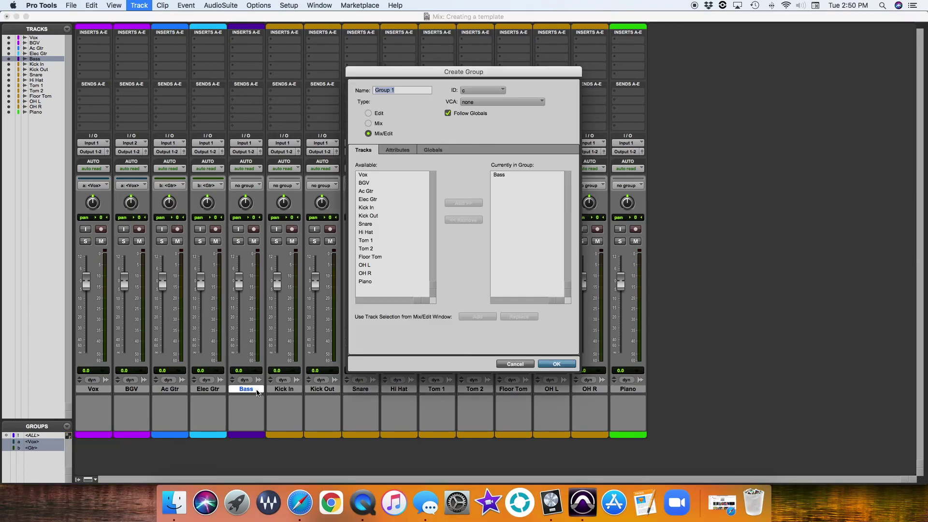
{"action": "type", "text": "<Bass>"}
{"action": "key", "text": "Return"}
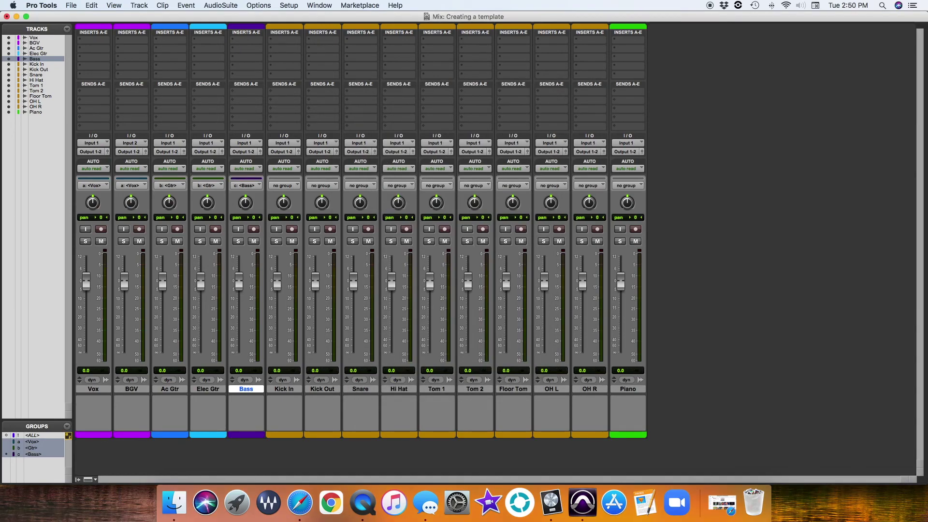
{"action": "left_click", "coordinate": [287, 389]}
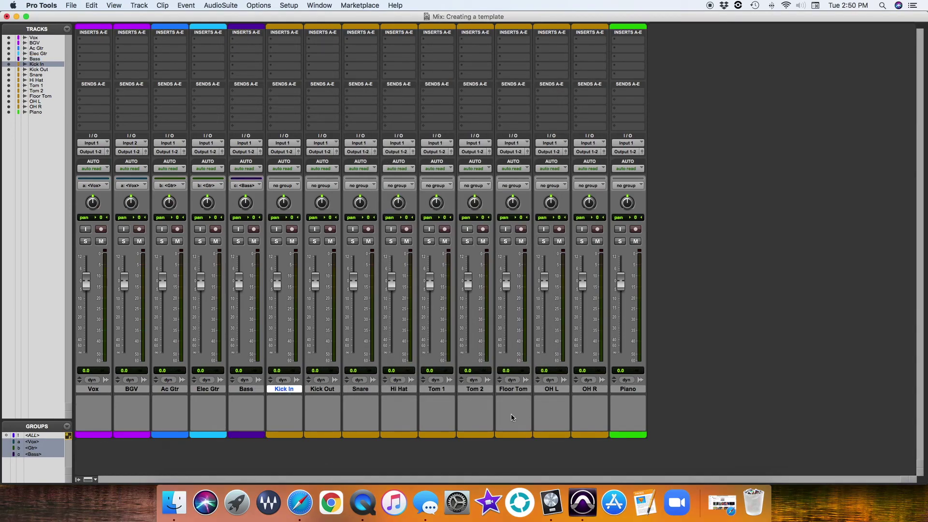
Group Kick In through OH R into a <drums> group.
{"action": "left_click", "coordinate": [551, 391], "text": "shift"}
{"action": "left_click", "coordinate": [591, 391], "text": "shift"}
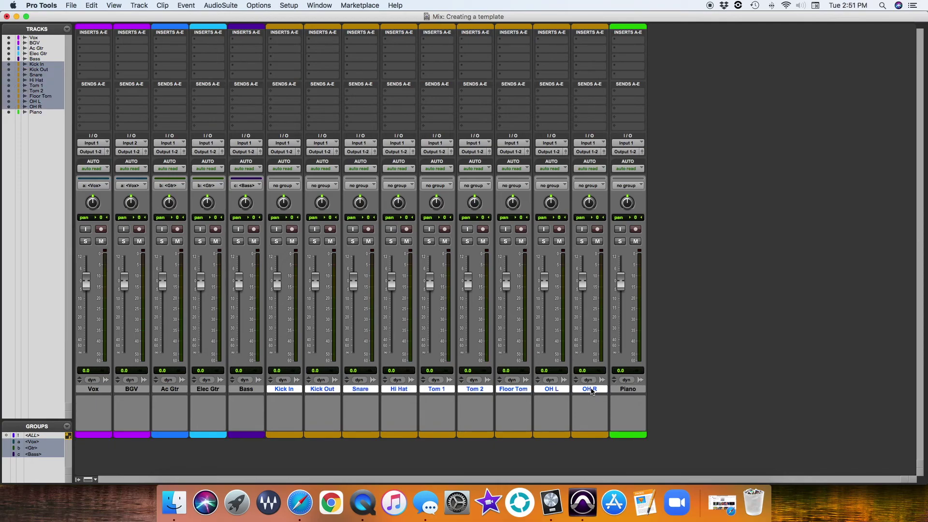
{"action": "key", "text": "super+g"}
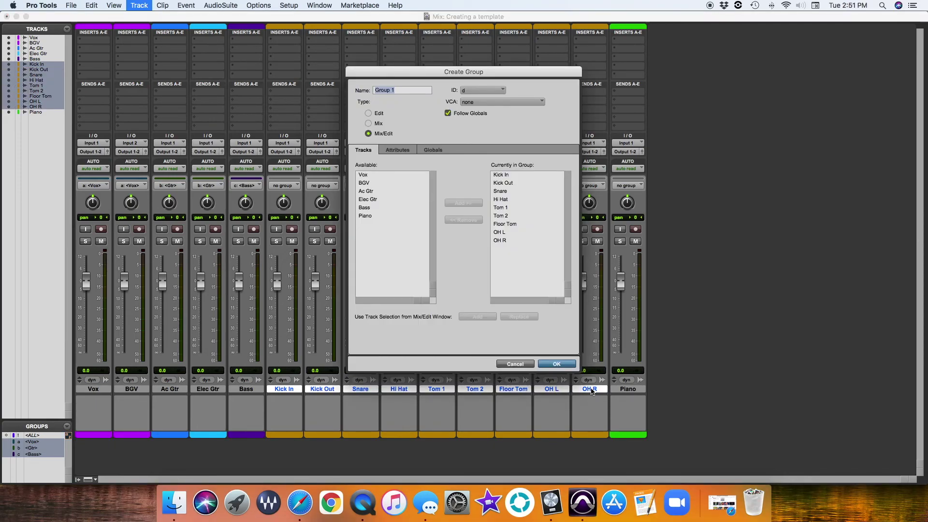
{"action": "type", "text": "<drums>"}
{"action": "key", "text": "Return"}
Create a <Keys/pads> group for the Piano track.
{"action": "left_click", "coordinate": [625, 389]}
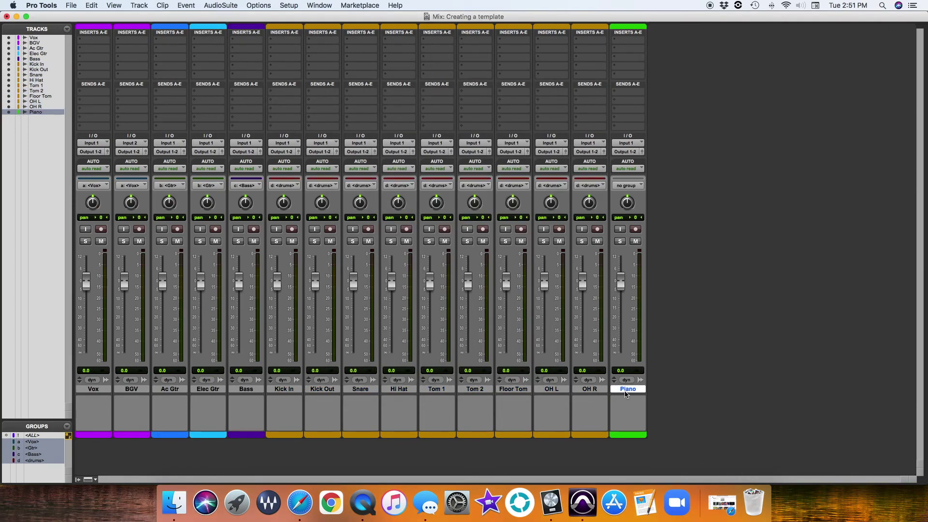
{"action": "key", "text": "super+g"}
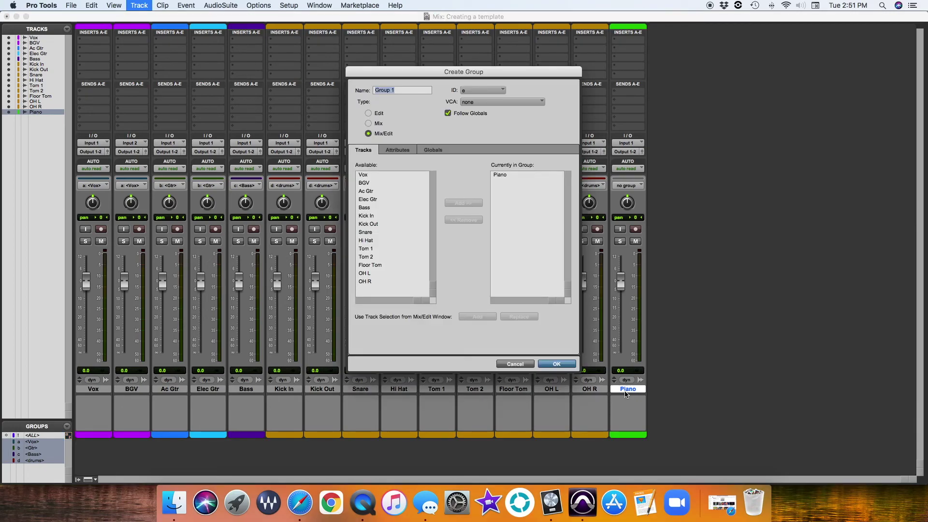
{"action": "type", "text": "<Keys/pads>"}
{"action": "key", "text": "Return"}
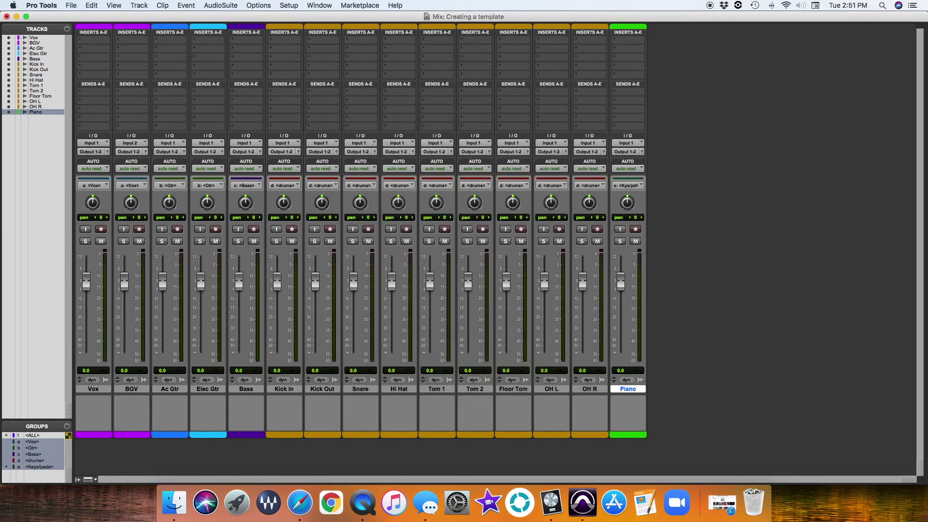
Deactivate the Vox, Gtr, Bass, drums and Keys/pads groups.
{"action": "left_click", "coordinate": [32, 441]}
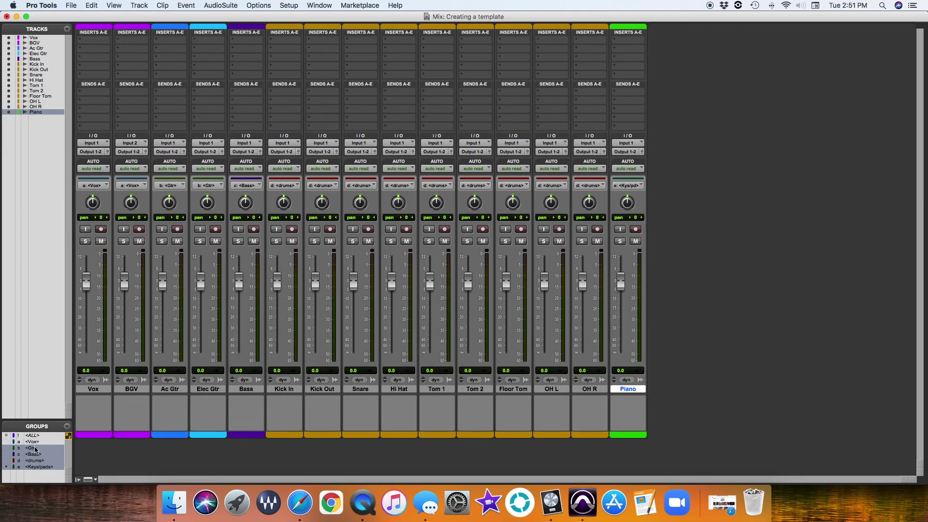
{"action": "left_click", "coordinate": [31, 447]}
{"action": "left_click", "coordinate": [33, 454]}
{"action": "left_click", "coordinate": [35, 460]}
{"action": "left_click", "coordinate": [38, 466]}
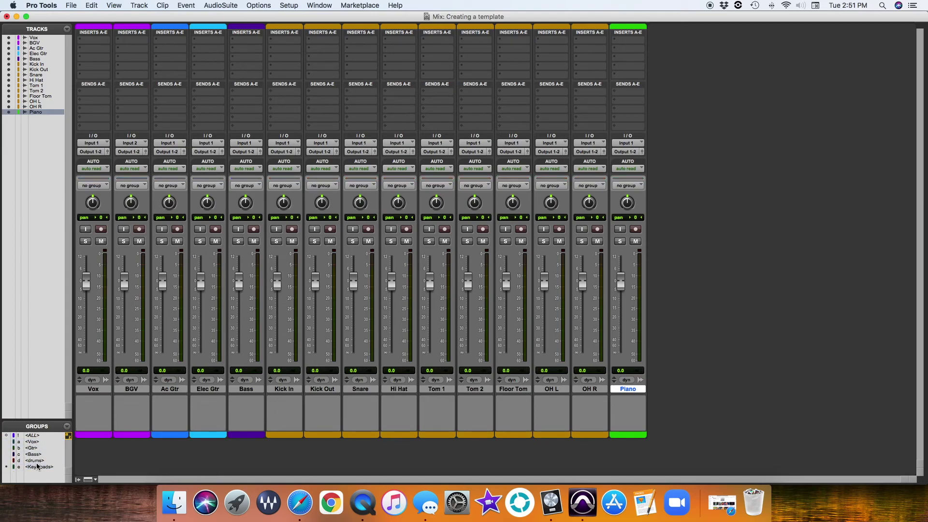
{"action": "left_click", "coordinate": [584, 389]}
With Piano selected, create 3 stereo Aux Input tracks.
{"action": "left_click", "coordinate": [627, 389]}
{"action": "key", "text": "super+shift+n"}
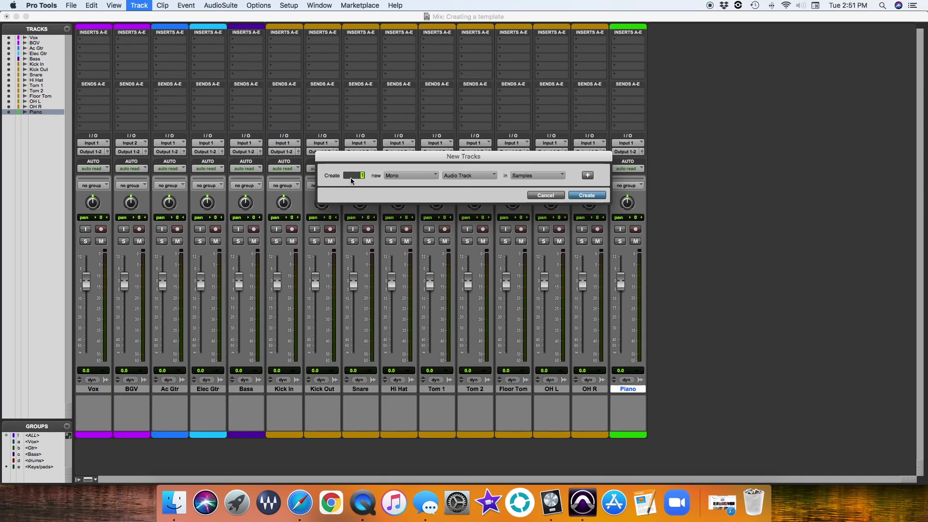
{"action": "type", "text": "3"}
{"action": "left_click", "coordinate": [415, 175]}
{"action": "left_click", "coordinate": [411, 183]}
{"action": "left_click", "coordinate": [468, 175]}
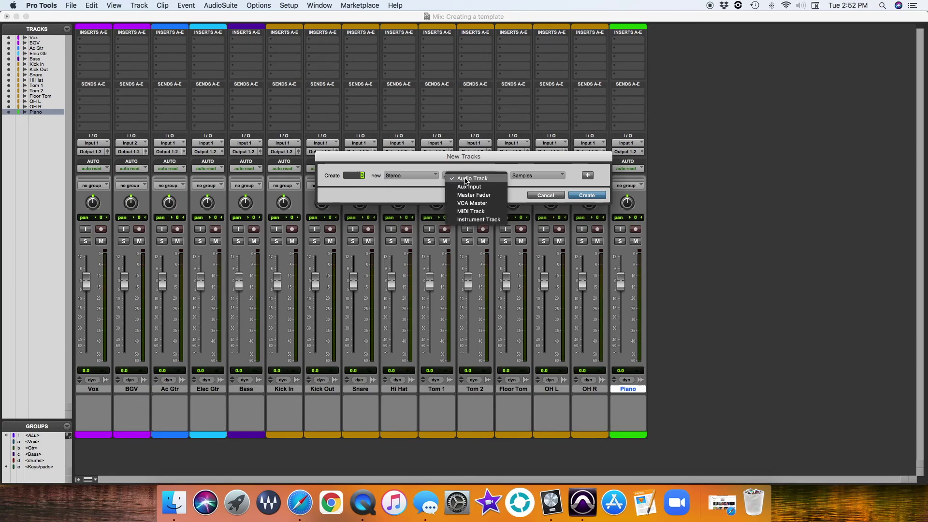
{"action": "left_click", "coordinate": [473, 188]}
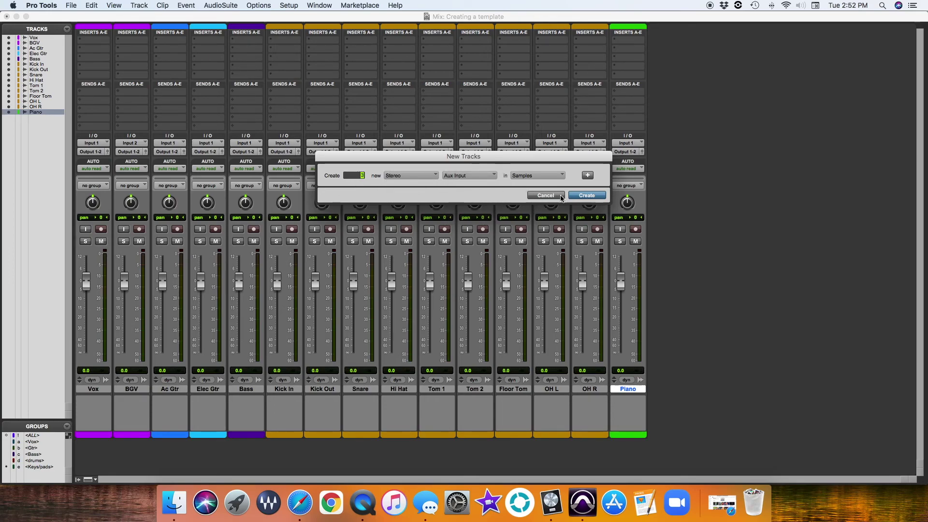
{"action": "left_click", "coordinate": [580, 196]}
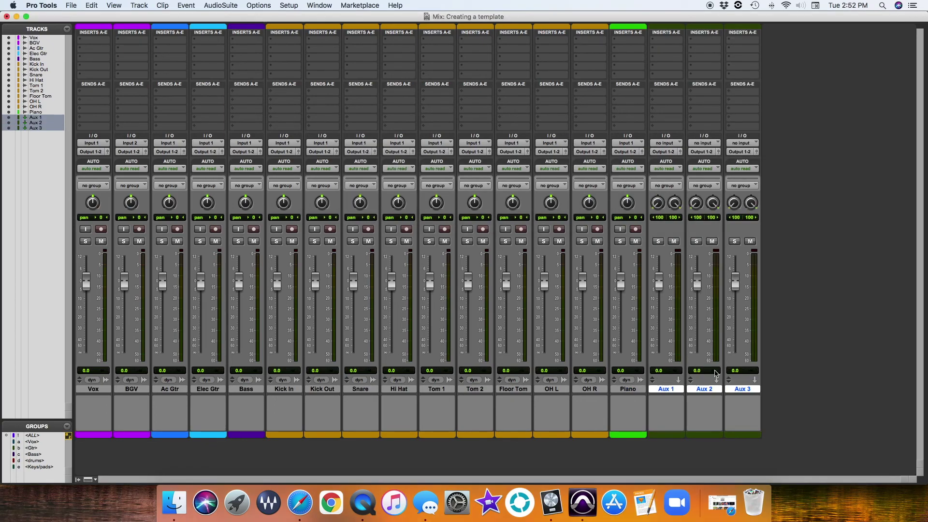
Rename Aux 1, Aux 2 and Aux 3 to Reverb, Delay and Snare Reverb.
{"action": "double_click", "coordinate": [665, 389]}
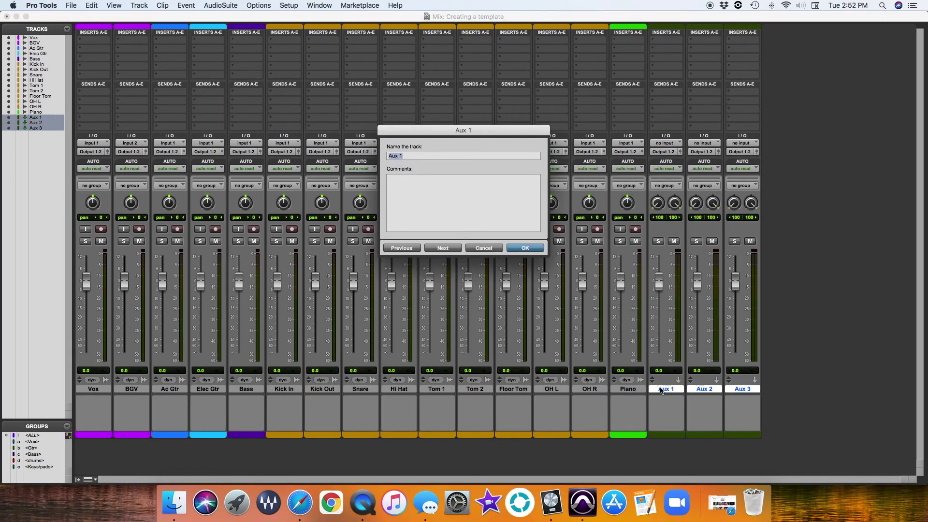
{"action": "type", "text": "Reverb"}
{"action": "key", "text": "Return"}
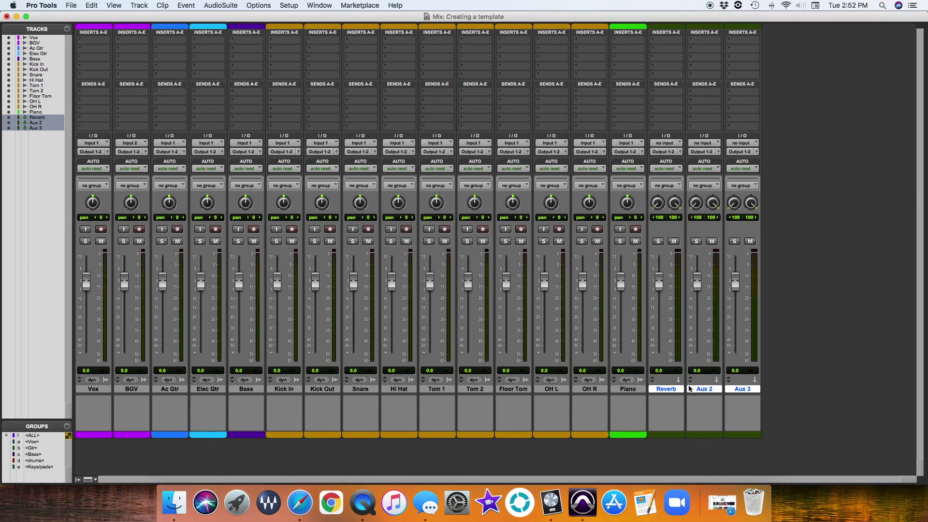
{"action": "double_click", "coordinate": [699, 389]}
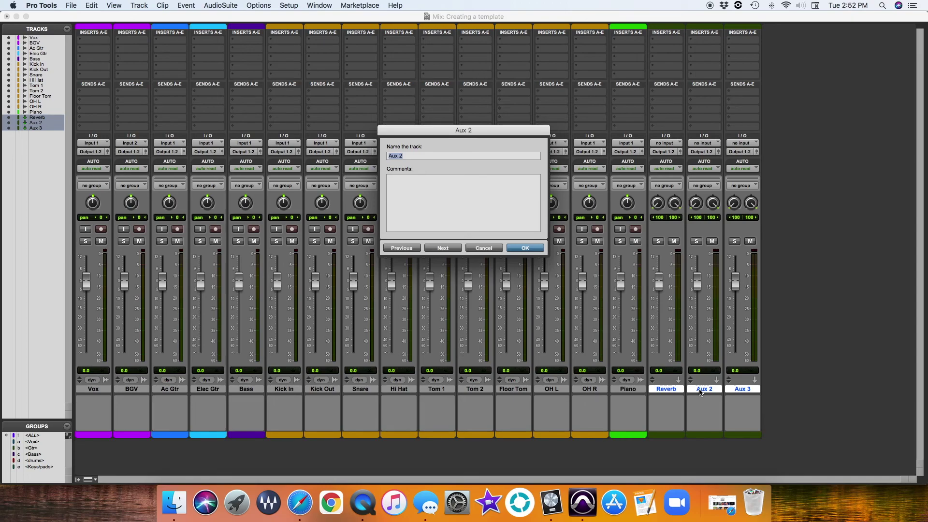
{"action": "type", "text": "Delay"}
{"action": "key", "text": "super+Right"}
{"action": "type", "text": "Snare Reverb"}
{"action": "key", "text": "Return"}
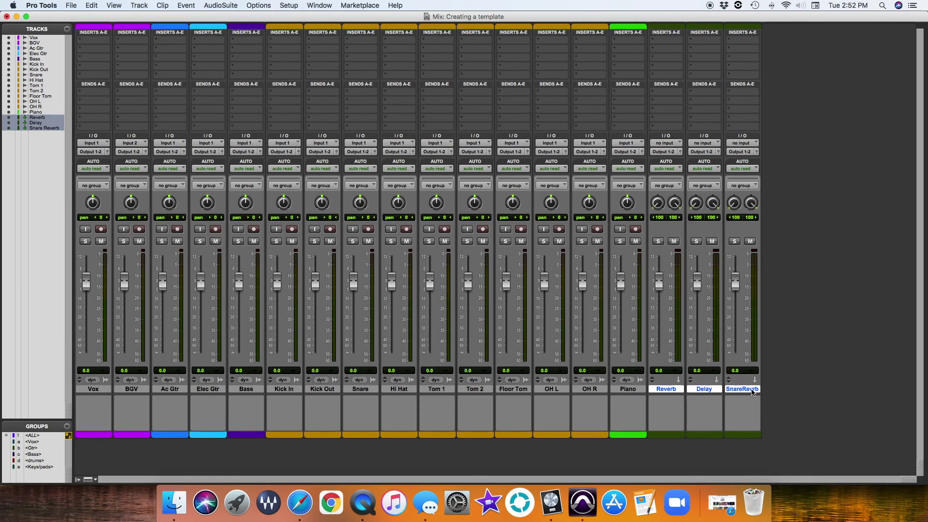
Set the Reverb, Delay and Snare Reverb inputs to buses 19-20, 21-22 and 23-24.
{"action": "left_click", "coordinate": [682, 145]}
{"action": "mouse_move", "coordinate": [681, 173]}
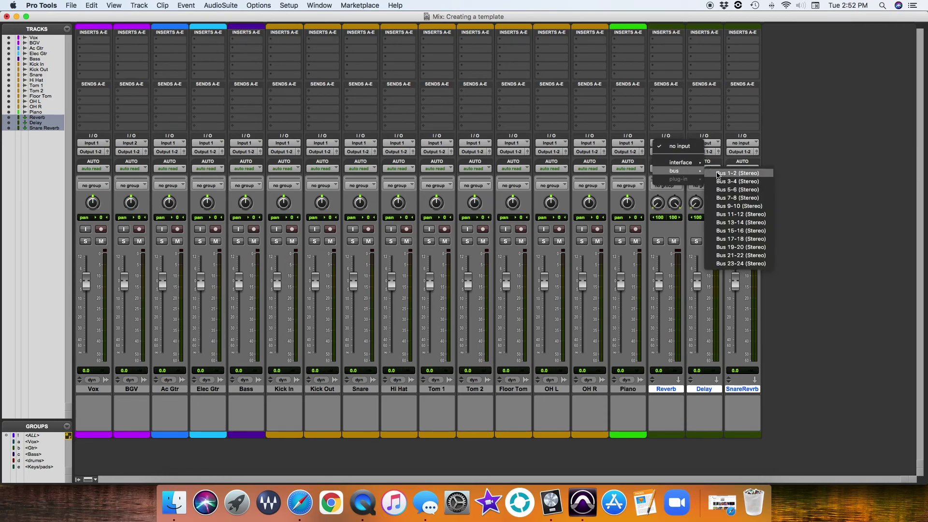
{"action": "left_click", "coordinate": [739, 247]}
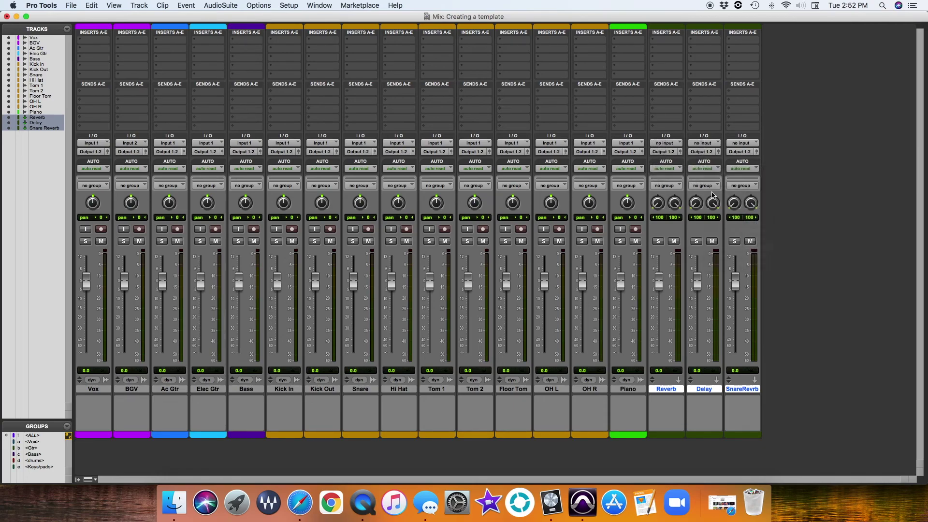
{"action": "left_click", "coordinate": [704, 144]}
{"action": "mouse_move", "coordinate": [720, 170]}
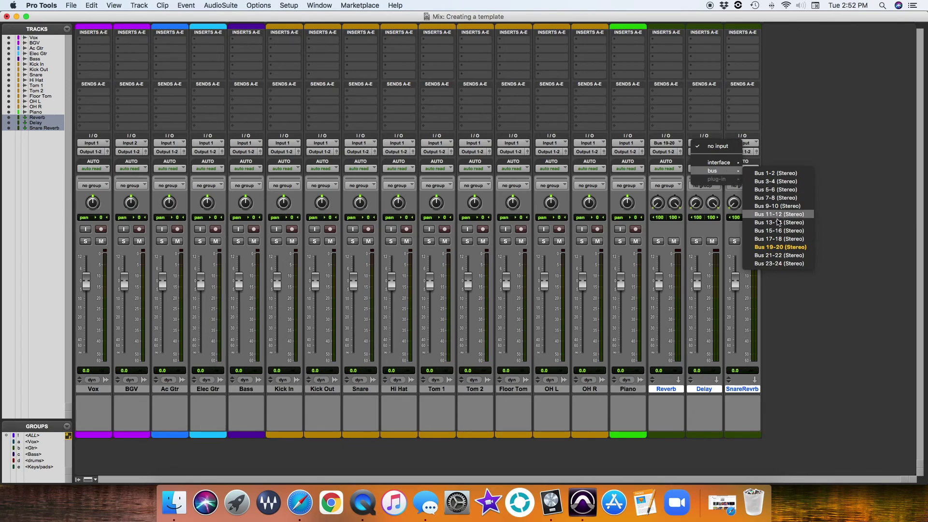
{"action": "left_click", "coordinate": [778, 255]}
{"action": "left_click", "coordinate": [741, 143]}
{"action": "mouse_move", "coordinate": [751, 172]}
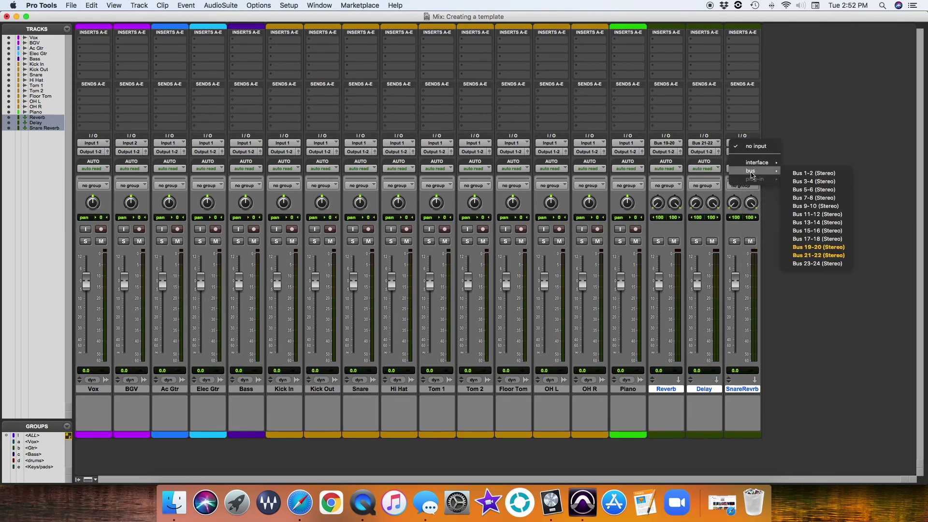
{"action": "left_click", "coordinate": [816, 263]}
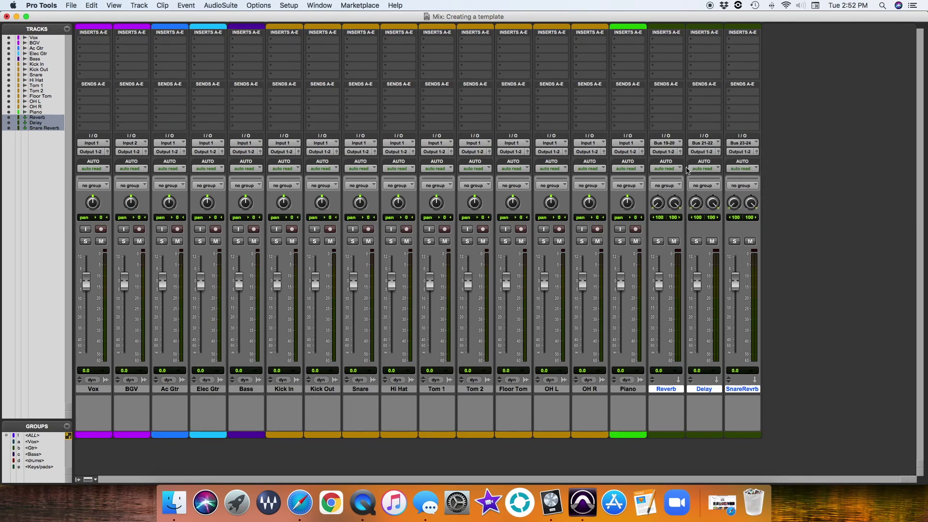
Rename buses 19-20 and 21-22 to Verb and DELAY; start naming 23-24 'Verb Snare'.
{"action": "right_click", "coordinate": [666, 143]}
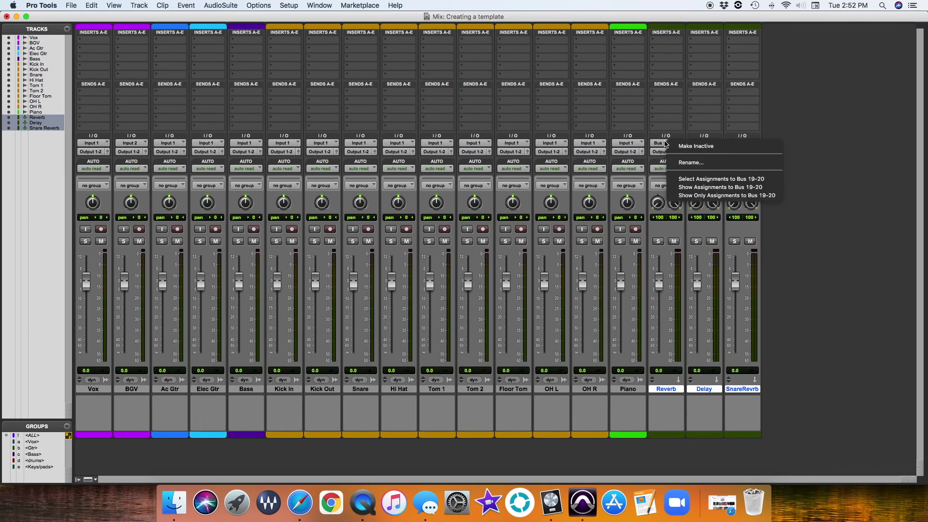
{"action": "left_click", "coordinate": [696, 163]}
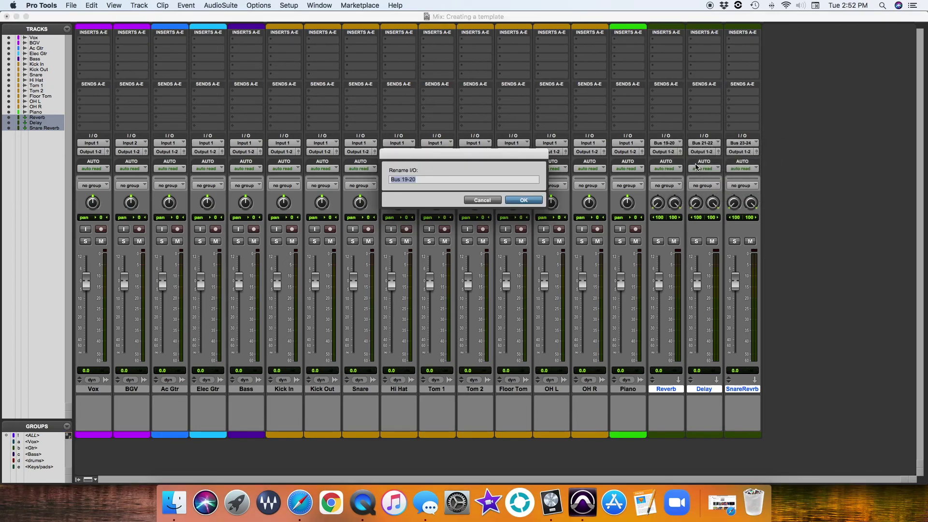
{"action": "type", "text": "Verb"}
{"action": "key", "text": "Return"}
{"action": "right_click", "coordinate": [705, 143]}
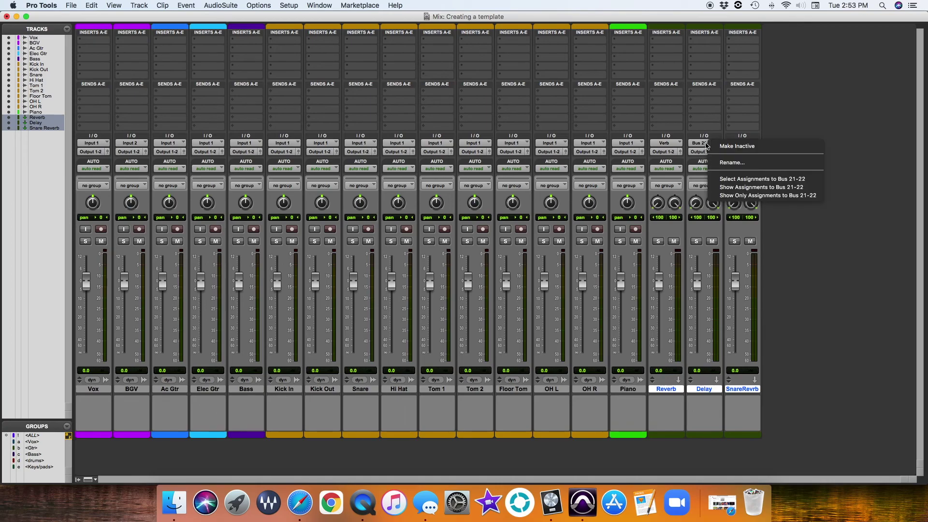
{"action": "left_click", "coordinate": [726, 163]}
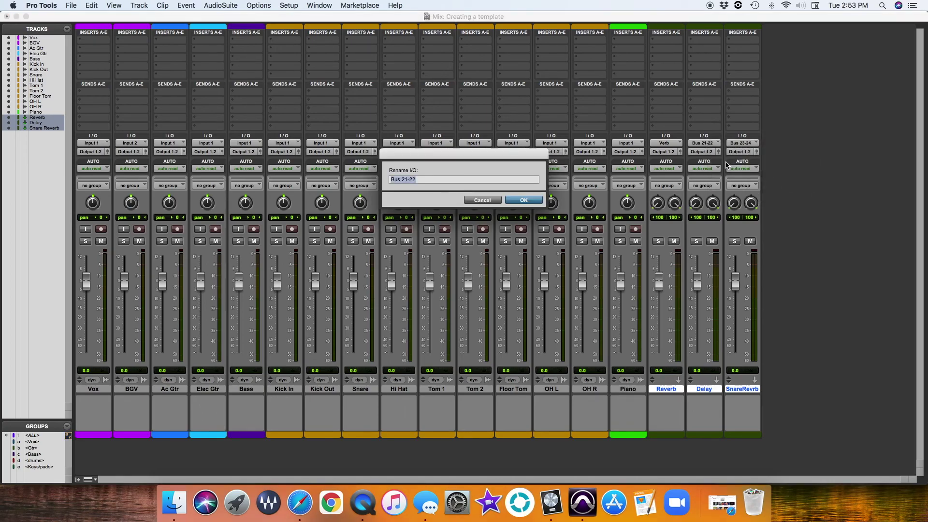
{"action": "type", "text": "DELAY"}
{"action": "key", "text": "Return"}
{"action": "right_click", "coordinate": [744, 142]}
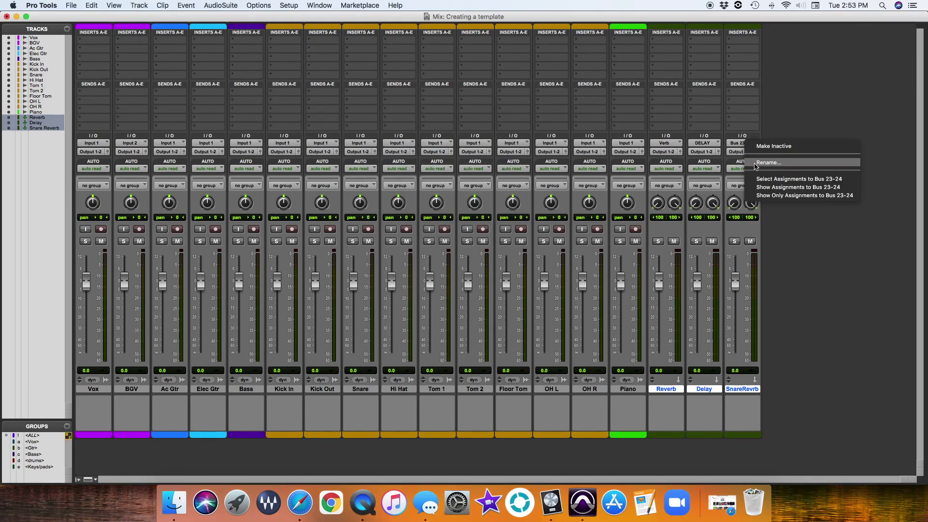
{"action": "left_click", "coordinate": [756, 163]}
{"action": "type", "text": "Ver"}
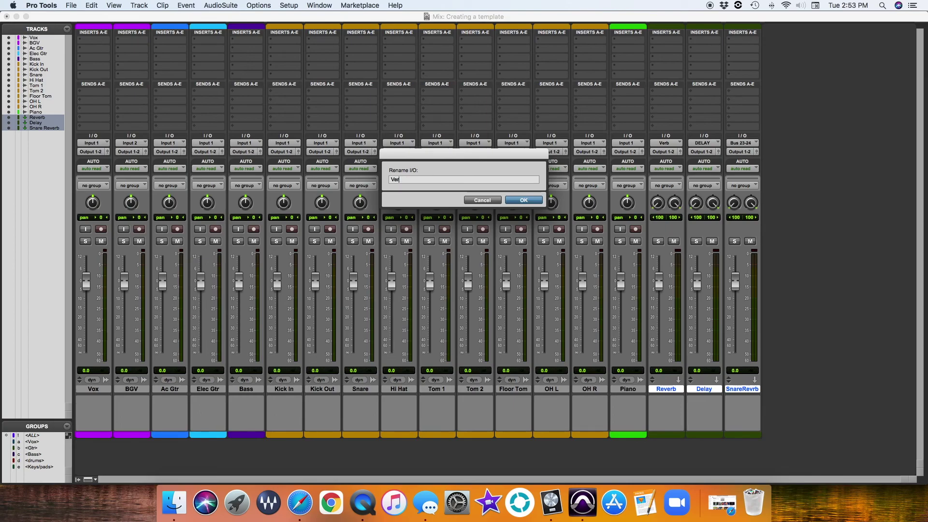
{"action": "type", "text": "b Snare"}
Confirm the Verb Snare bus name and make the Reverb, Delay and Snare Reverb returns solo safe.
{"action": "key", "text": "Return"}
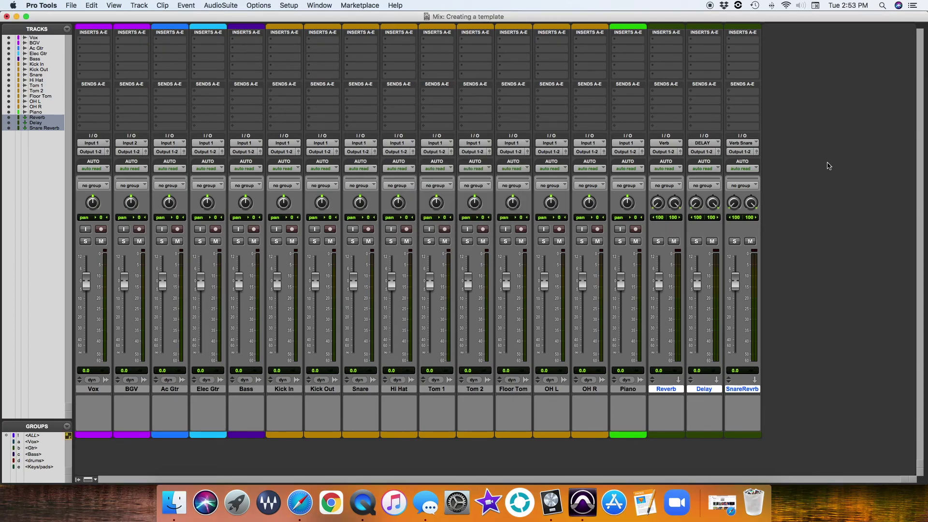
{"action": "left_click", "coordinate": [658, 241], "text": "super"}
{"action": "left_click", "coordinate": [695, 241], "text": "super"}
{"action": "left_click", "coordinate": [733, 241], "text": "super"}
Look over the bus choices for a Vox send and dismiss them without choosing one.
{"action": "left_click", "coordinate": [95, 94]}
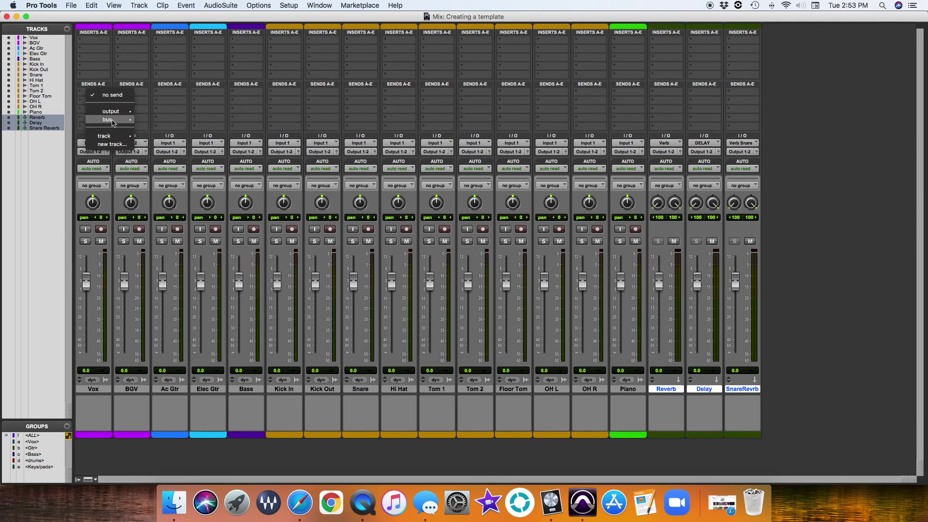
{"action": "mouse_move", "coordinate": [112, 122]}
{"action": "left_click", "coordinate": [669, 43]}
Insert D-Verb on the Reverb return using the Room 1 algorithm with a 1.1 second decay.
{"action": "left_click", "coordinate": [669, 43]}
{"action": "mouse_move", "coordinate": [688, 60]}
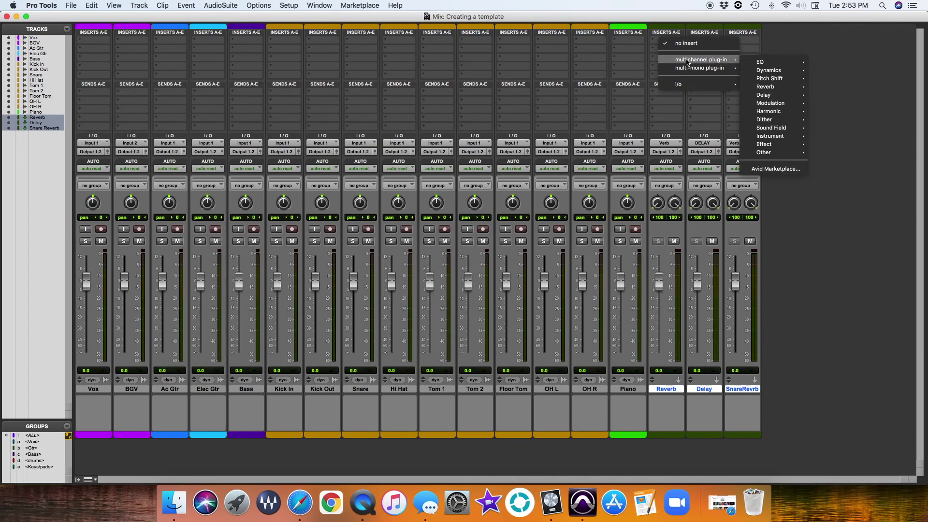
{"action": "mouse_move", "coordinate": [788, 87]}
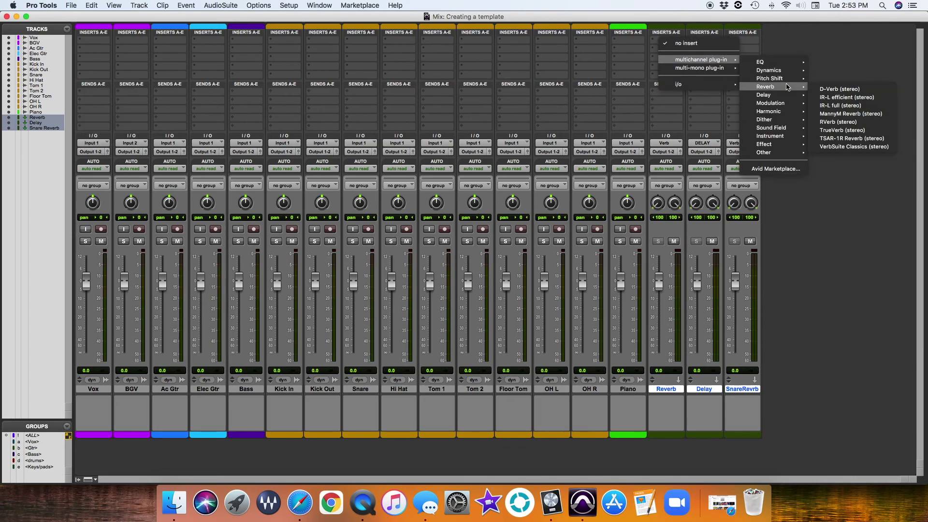
{"action": "left_click", "coordinate": [824, 90]}
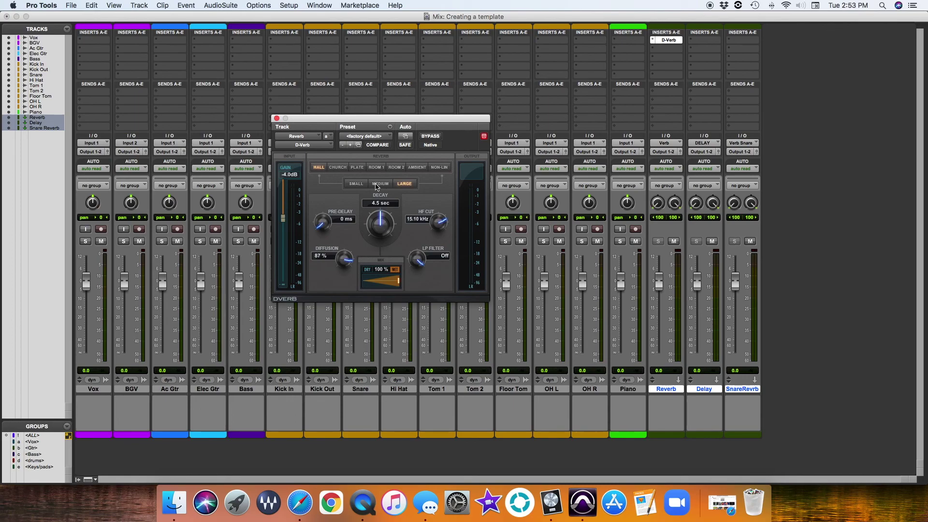
{"action": "left_click", "coordinate": [379, 185]}
{"action": "left_click", "coordinate": [377, 168]}
{"action": "left_click_drag", "start_coordinate": [385, 238], "coordinate": [384, 236]}
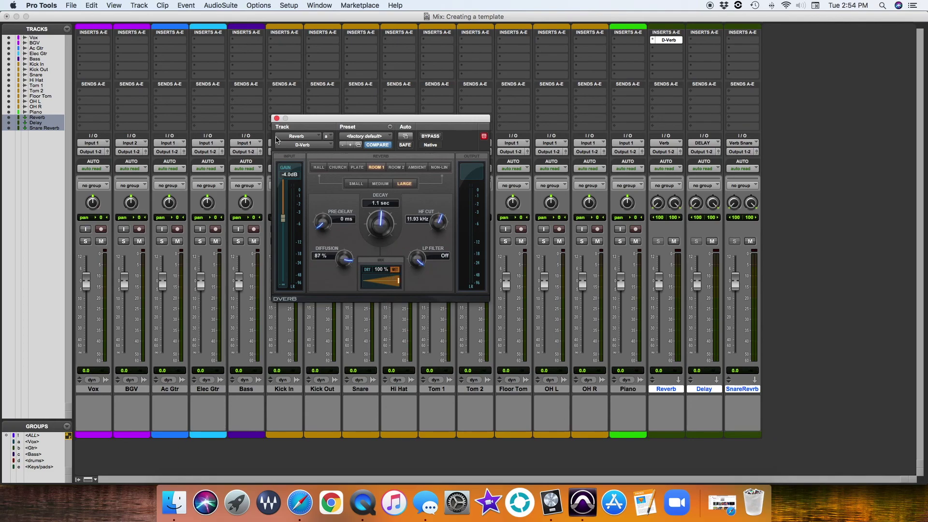
{"action": "left_click", "coordinate": [276, 118]}
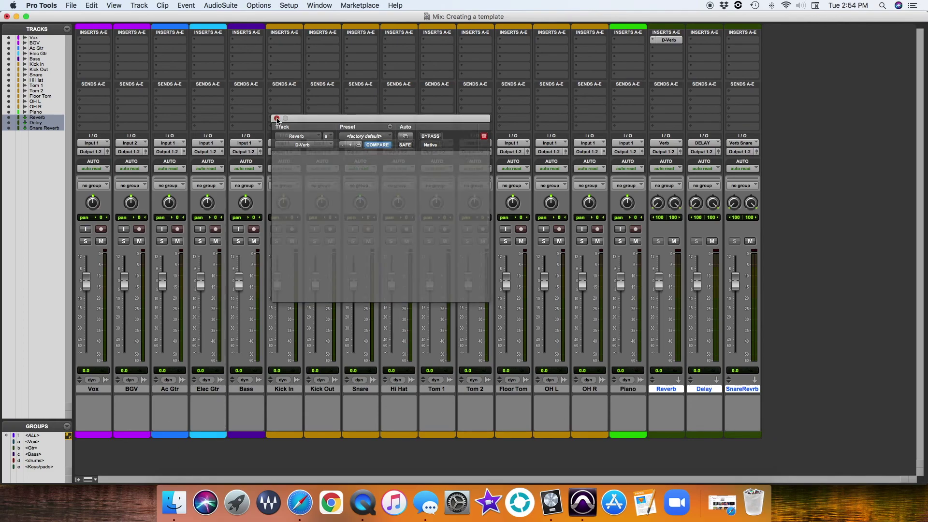
Insert an H-Delay plug-in on the Delay return.
{"action": "left_click", "coordinate": [695, 44]}
{"action": "mouse_move", "coordinate": [739, 61]}
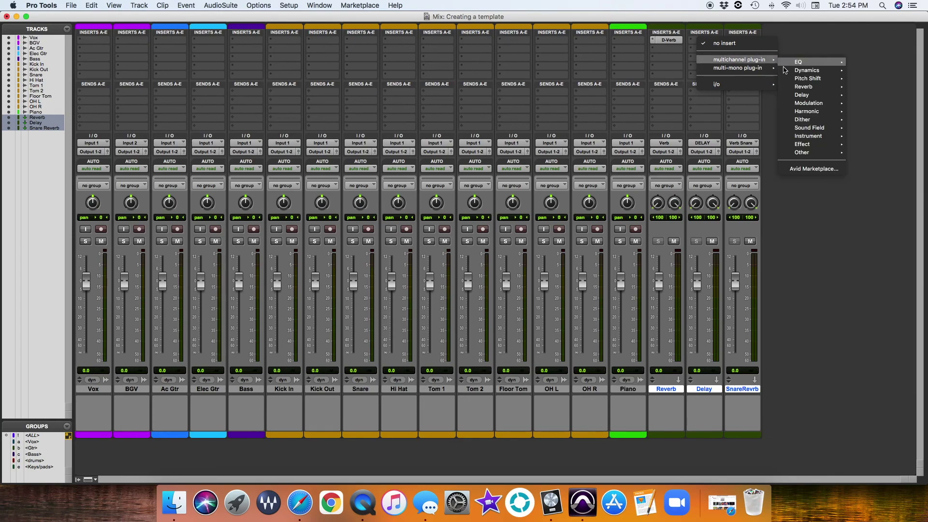
{"action": "left_click", "coordinate": [747, 102]}
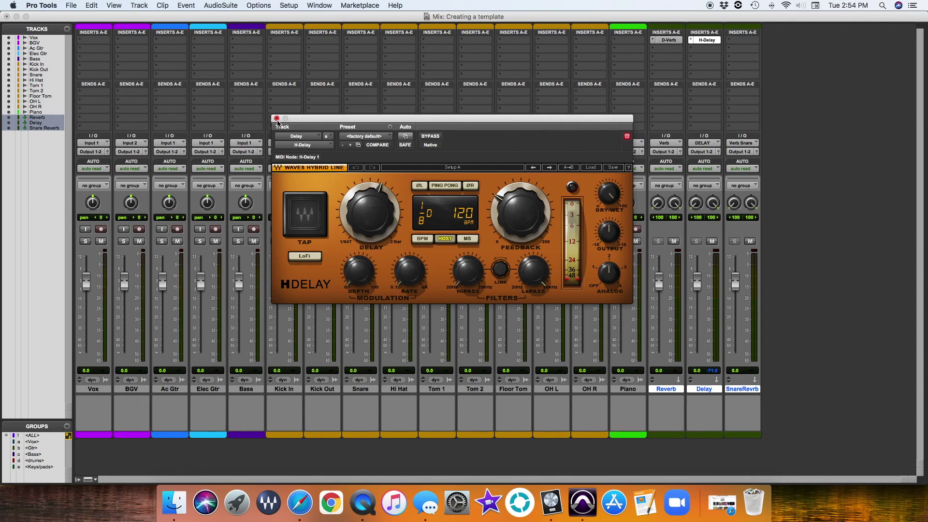
Swap the Delay return's H-Delay for the Mod Delay III plug-in.
{"action": "left_click", "coordinate": [698, 49]}
{"action": "mouse_move", "coordinate": [698, 51]}
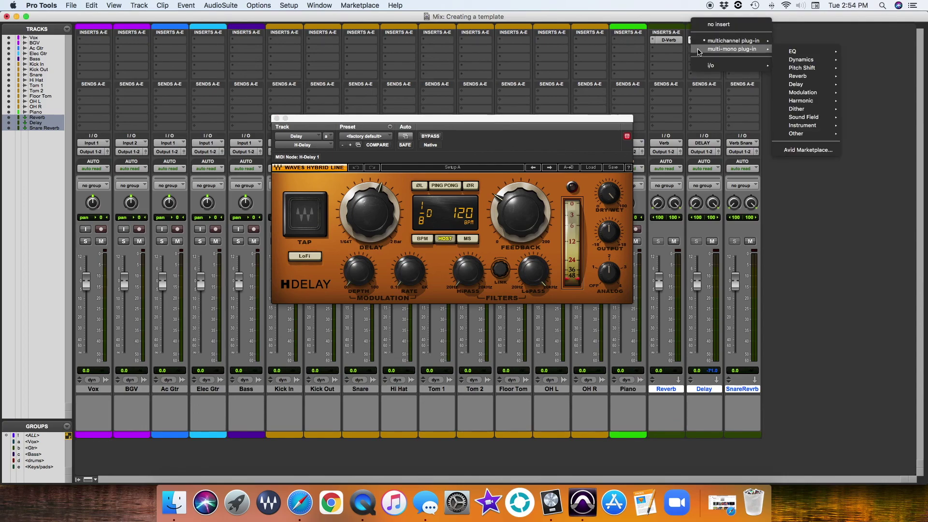
{"action": "mouse_move", "coordinate": [805, 76]}
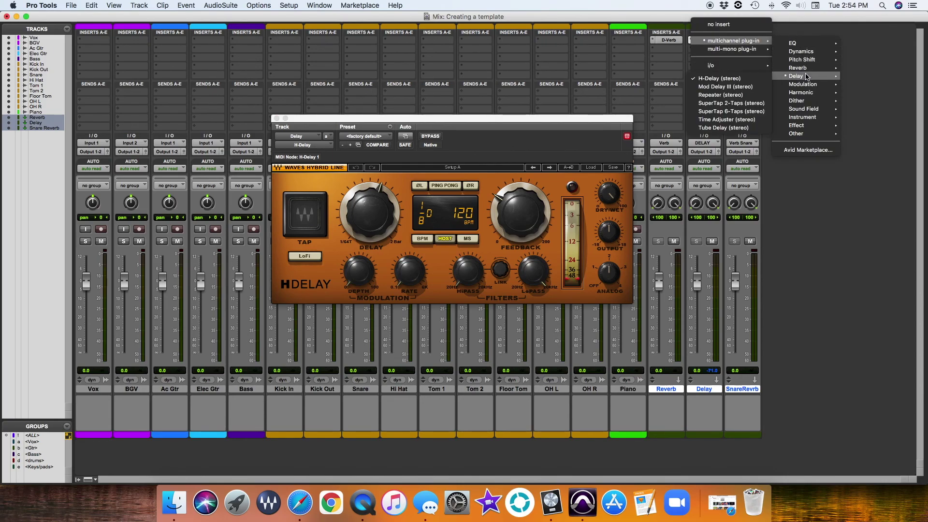
{"action": "left_click", "coordinate": [742, 87]}
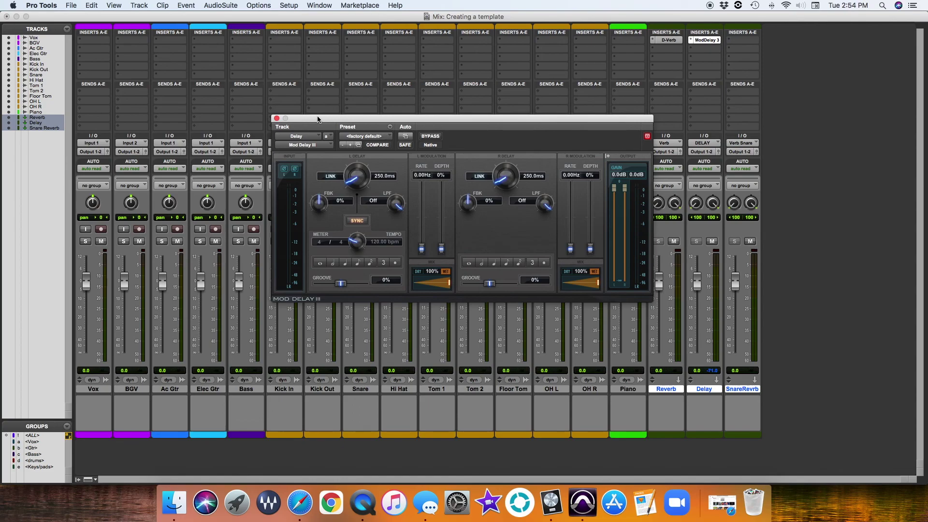
{"action": "left_click", "coordinate": [276, 118]}
Add a D-Verb set to a medium Plate on the Snare Reverb return.
{"action": "left_click", "coordinate": [747, 40]}
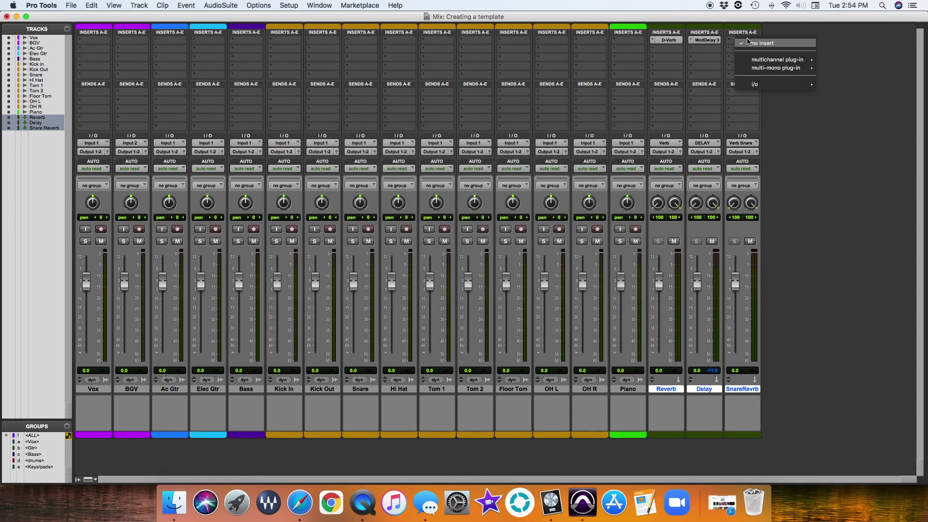
{"action": "mouse_move", "coordinate": [773, 60]}
{"action": "mouse_move", "coordinate": [842, 103]}
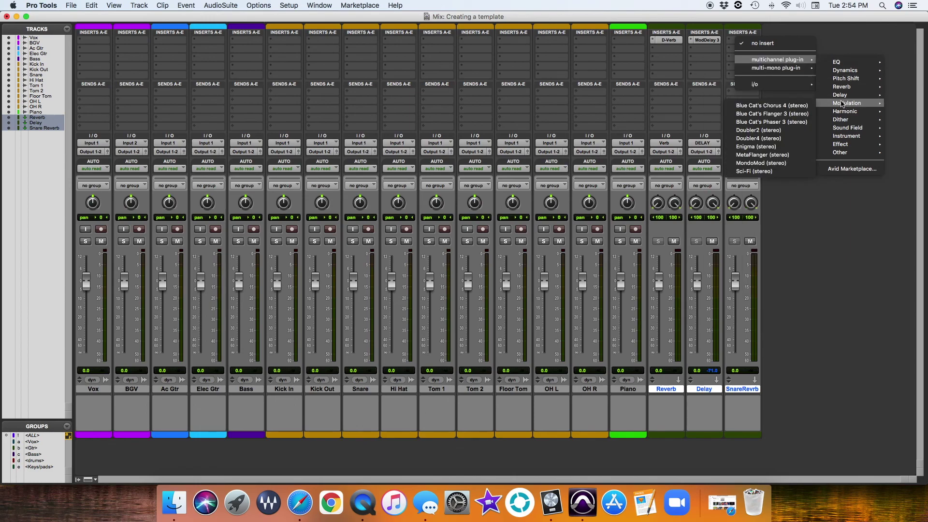
{"action": "mouse_move", "coordinate": [841, 87]}
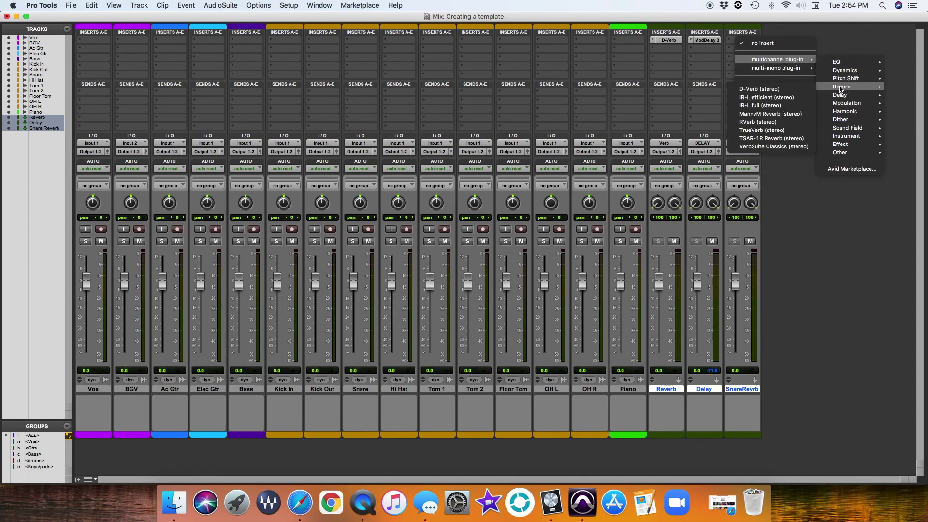
{"action": "left_click", "coordinate": [784, 88]}
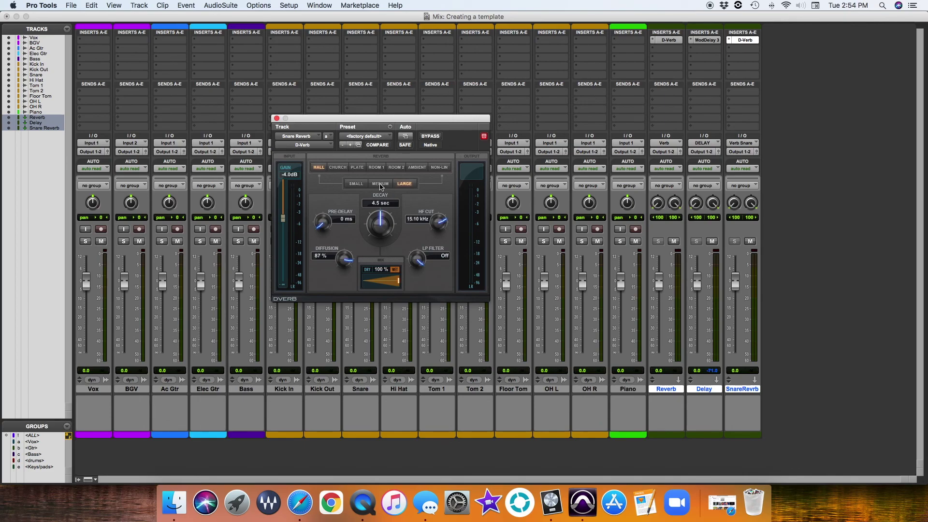
{"action": "left_click", "coordinate": [380, 184]}
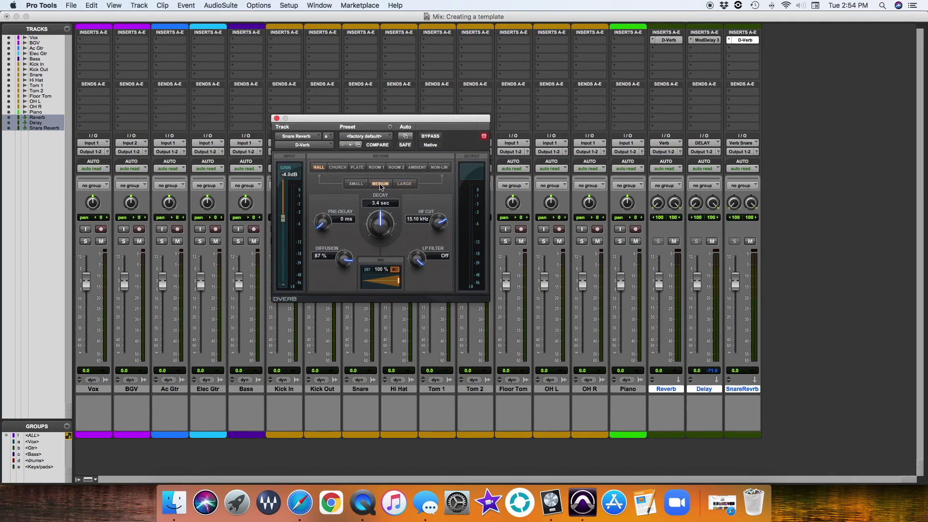
{"action": "left_click", "coordinate": [357, 167]}
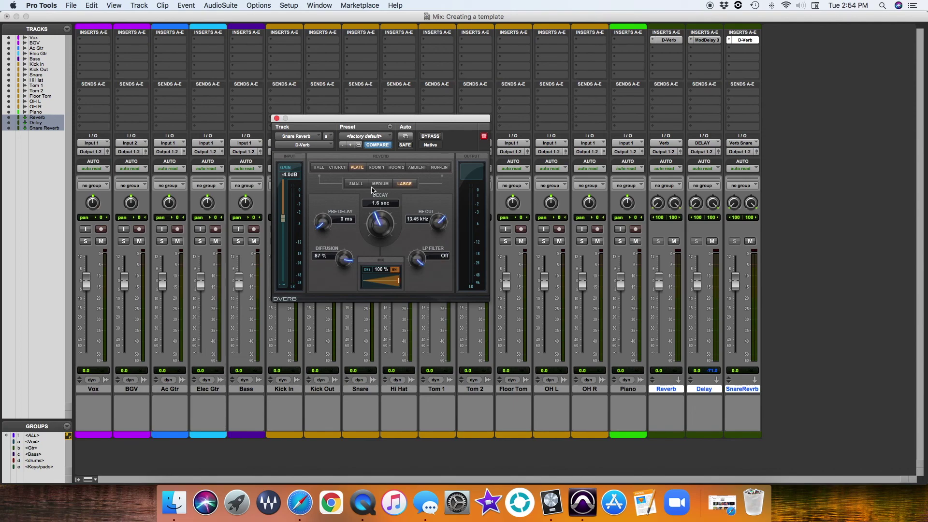
{"action": "left_click", "coordinate": [380, 184]}
{"action": "left_click", "coordinate": [277, 119]}
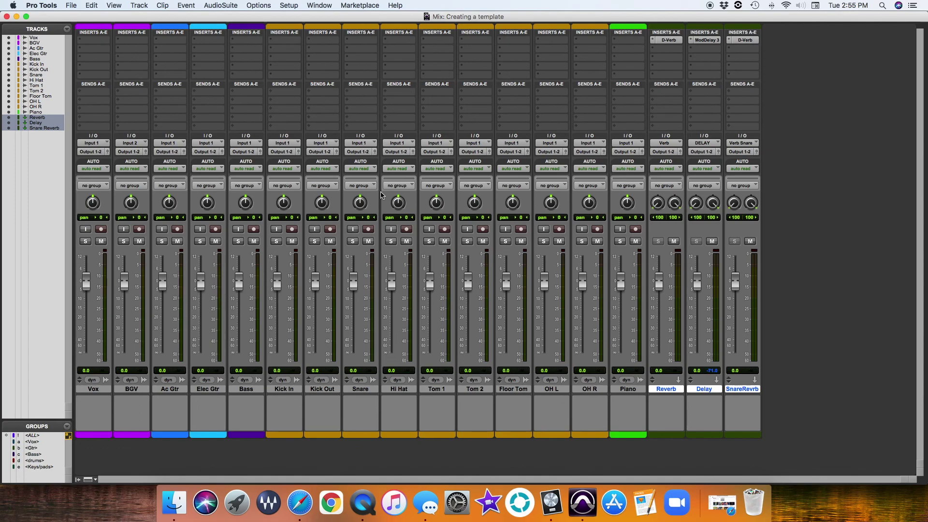
{"action": "key", "text": "super+equal"}
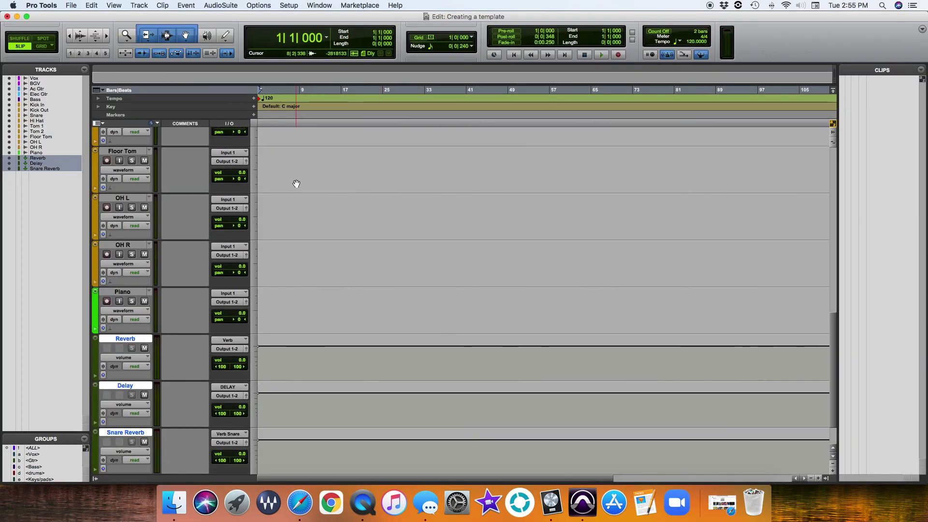
Fit all tracks in the Edit window, then save the session as the template 'Full Band 2021'.
{"action": "key", "text": "ctrl+alt+Down"}
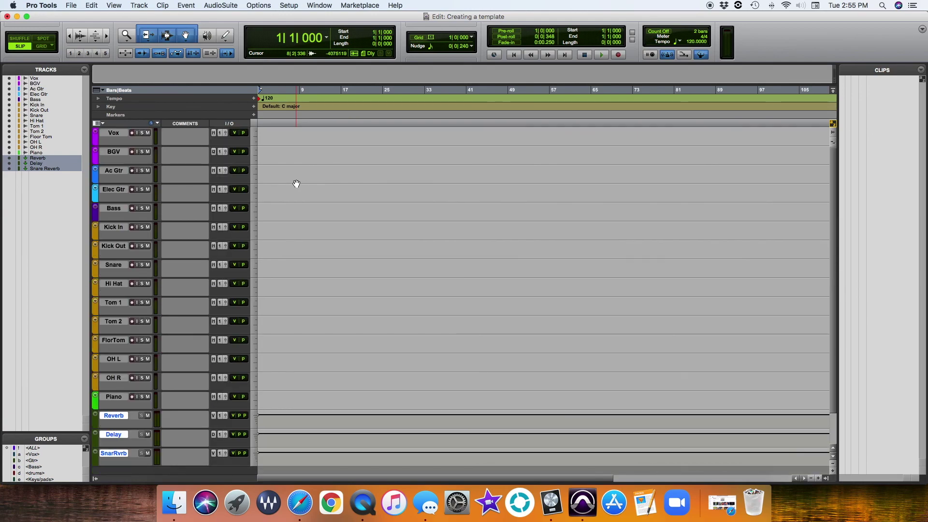
{"action": "key", "text": "super+bracketleft"}
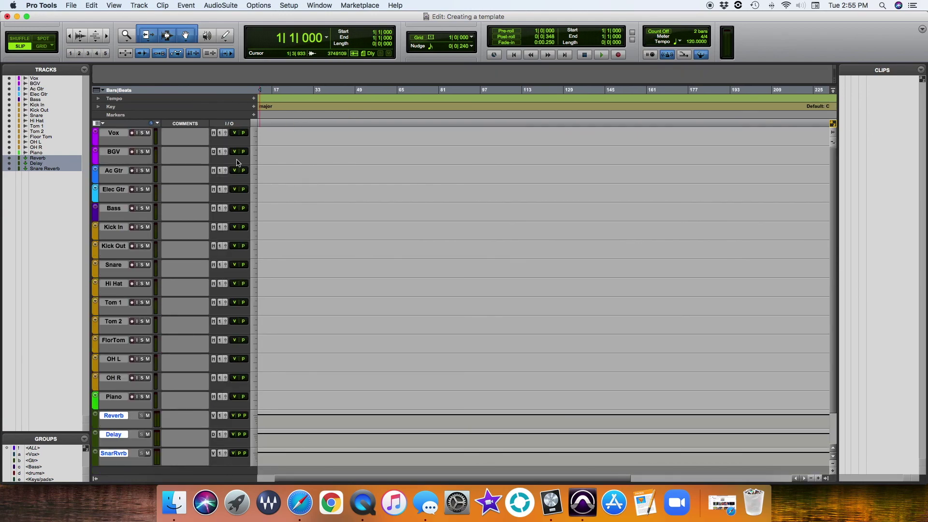
{"action": "left_click", "coordinate": [69, 5]}
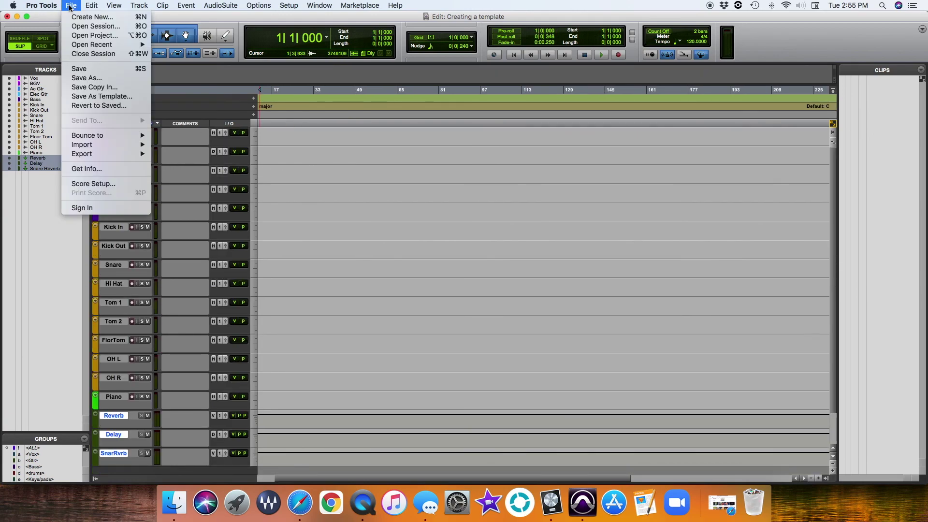
{"action": "left_click", "coordinate": [96, 98]}
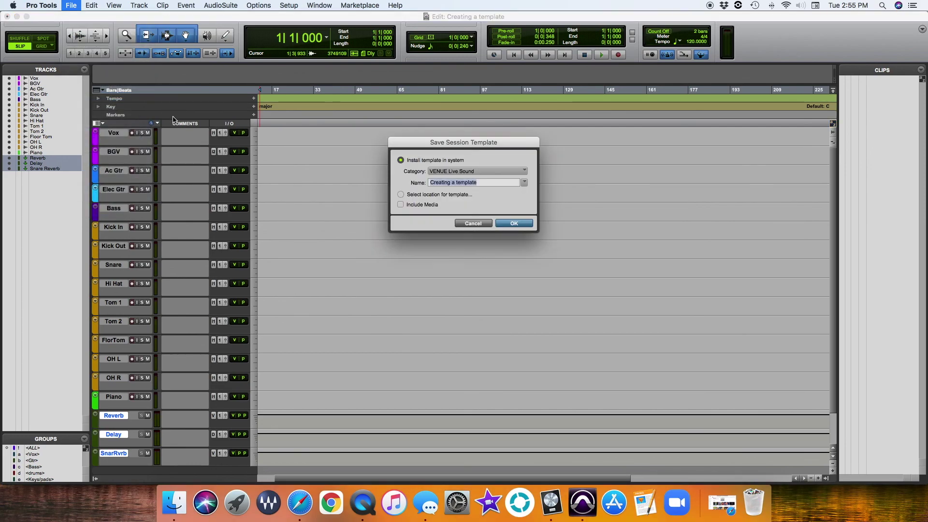
{"action": "left_click", "coordinate": [461, 183]}
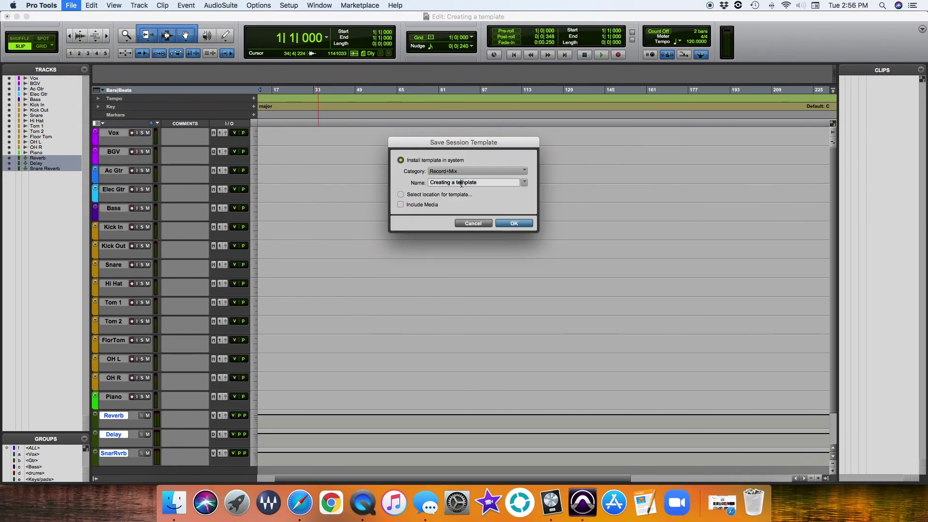
{"action": "double_click", "coordinate": [462, 183]}
{"action": "triple_click", "coordinate": [461, 183]}
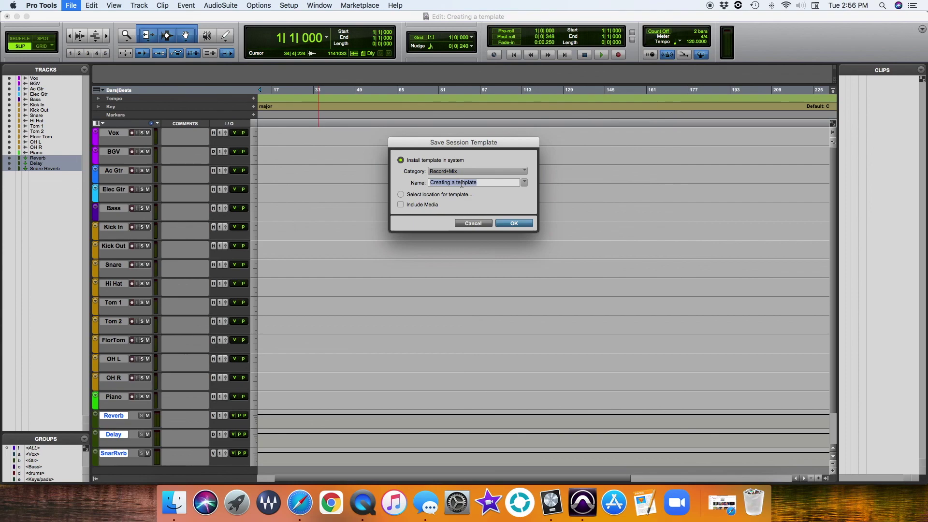
{"action": "type", "text": "Full Band 2021"}
{"action": "left_click", "coordinate": [515, 224]}
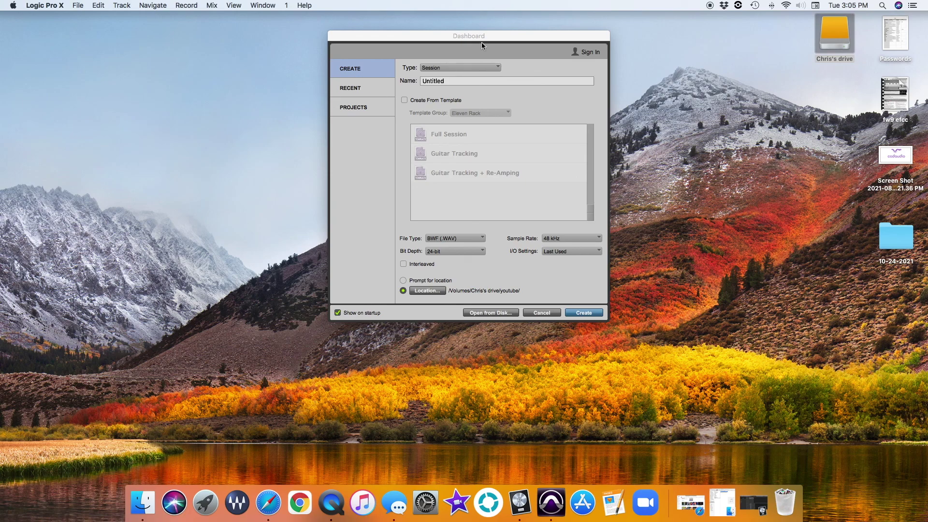
Enable Create From Template, pick the Record+Mix group and select the Full Band 2021 template.
{"action": "left_click_drag", "start_coordinate": [481, 38], "coordinate": [462, 45]}
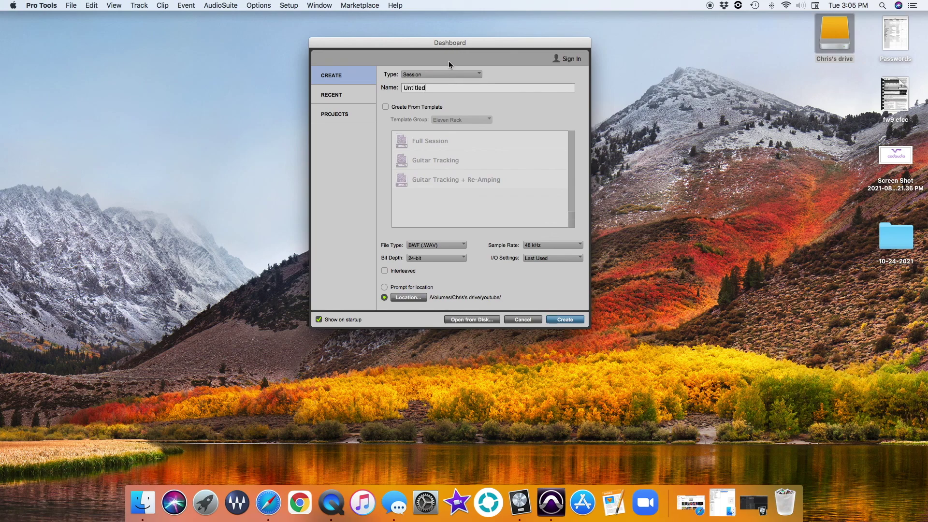
{"action": "left_click", "coordinate": [386, 107]}
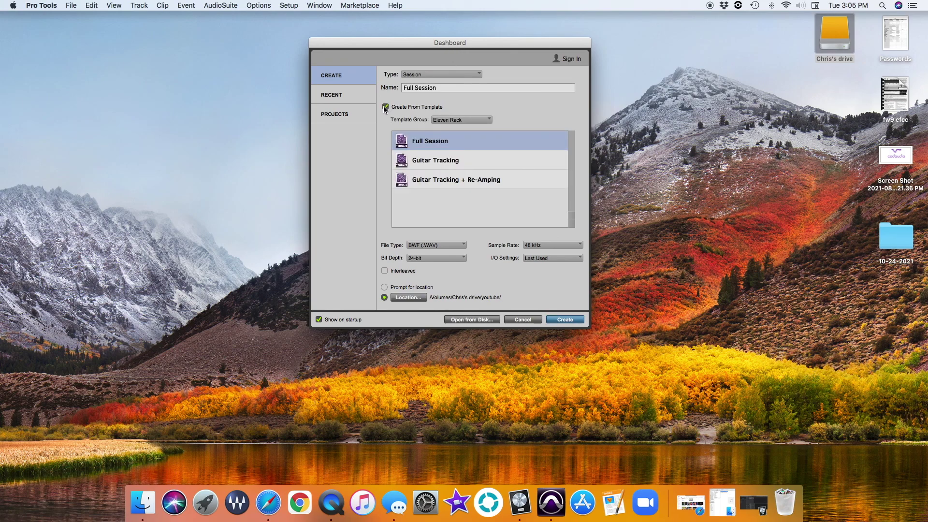
{"action": "left_click", "coordinate": [485, 120]}
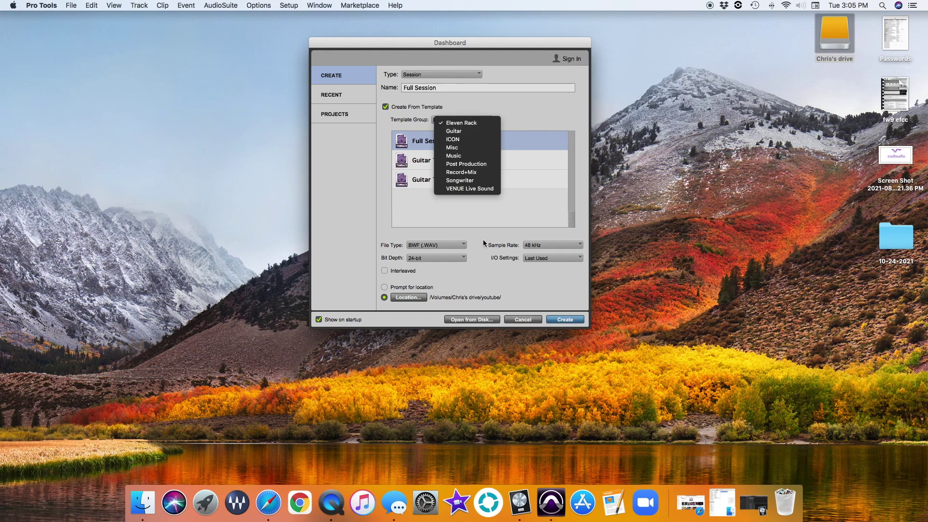
{"action": "left_click", "coordinate": [459, 172]}
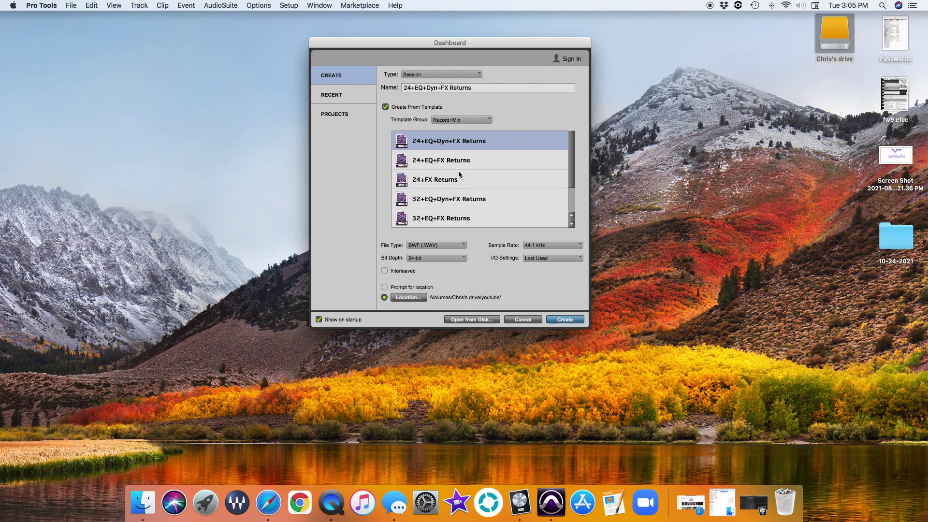
{"action": "scroll", "coordinate": [460, 172], "scroll_direction": "down", "scroll_amount": 2}
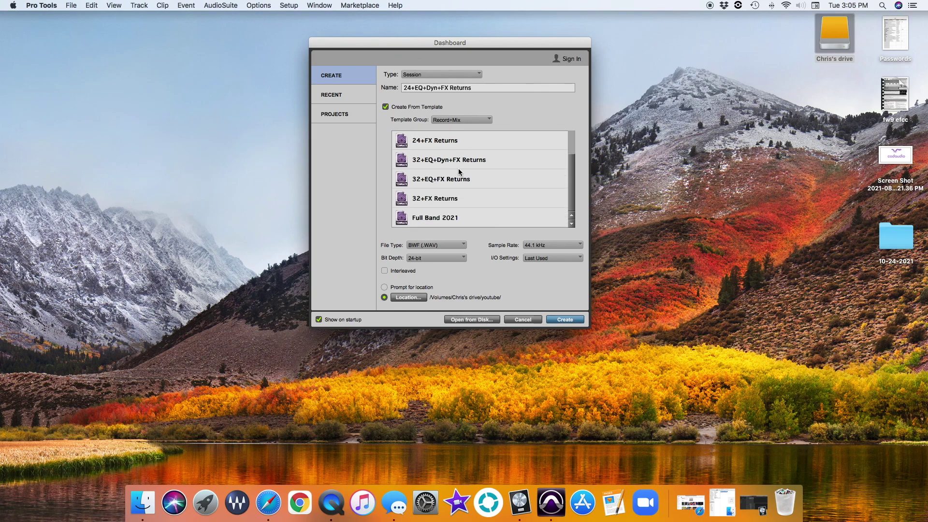
{"action": "left_click", "coordinate": [436, 220]}
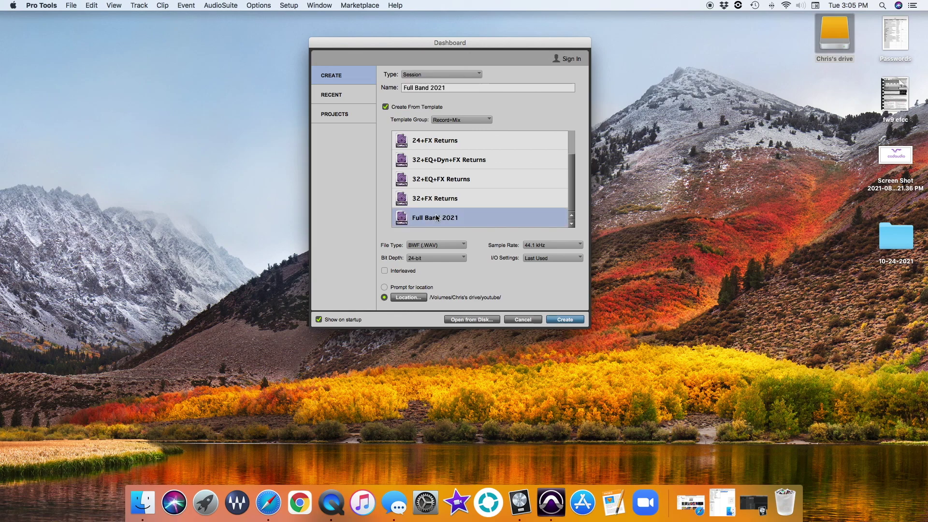
Enter the full band set session name, choose Stereo Mix I/O settings, and create the session.
{"action": "triple_click", "coordinate": [449, 87]}
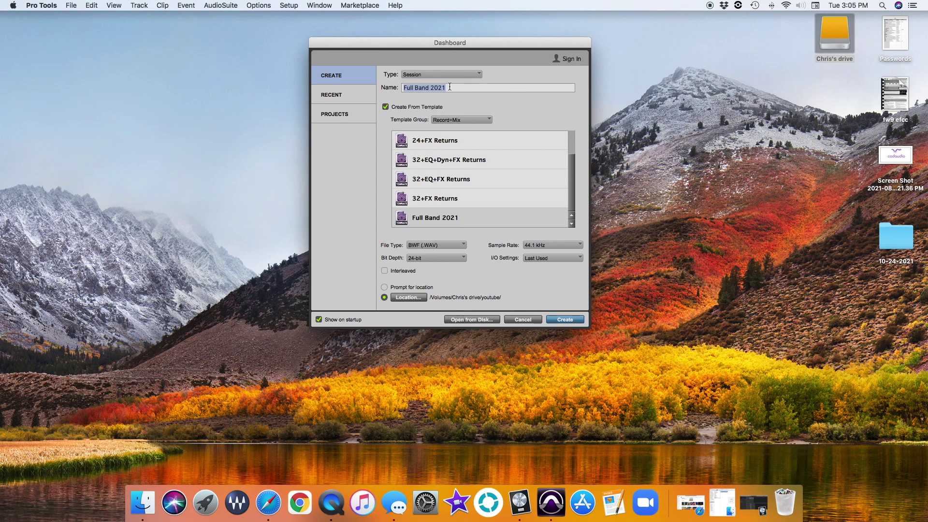
{"action": "type", "text": "Christ"}
{"action": "type", "text": "tian"}
{"action": "type", "text": "s full band set"}
{"action": "left_click", "coordinate": [549, 257]}
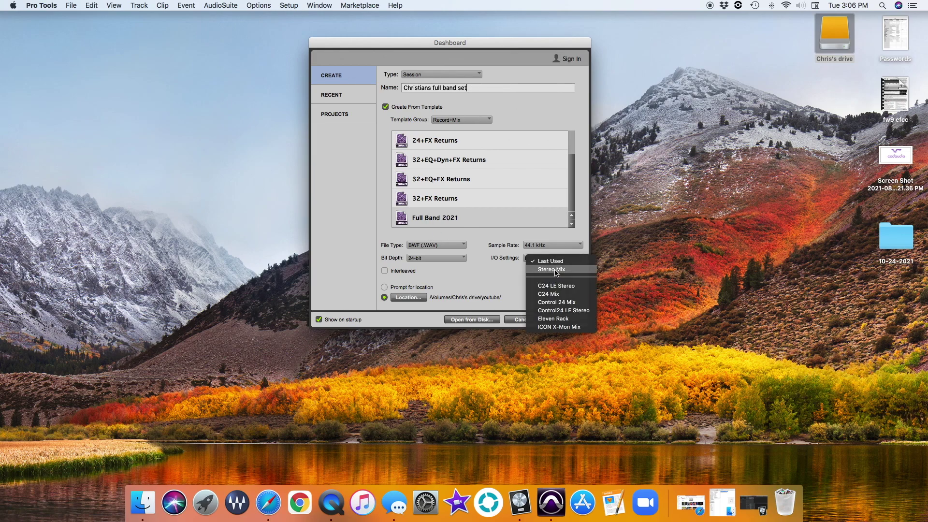
{"action": "left_click", "coordinate": [550, 269]}
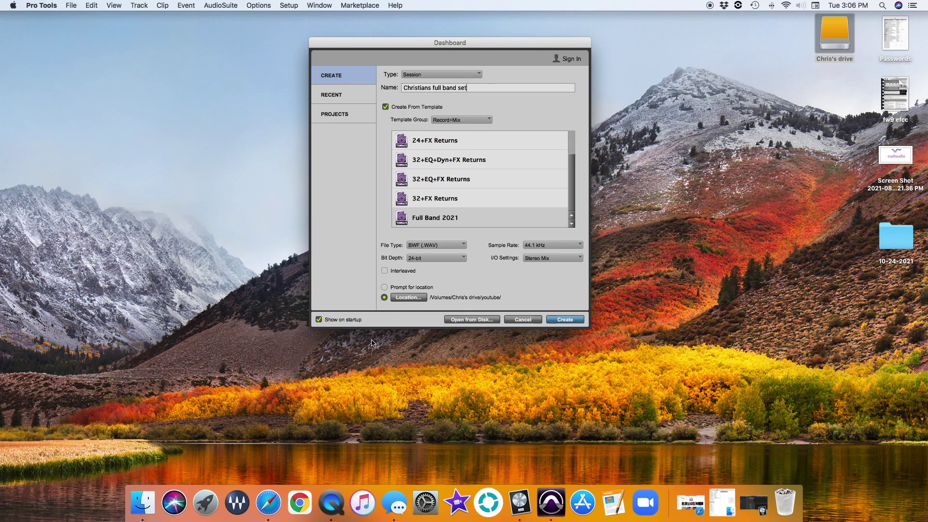
{"action": "left_click", "coordinate": [569, 319]}
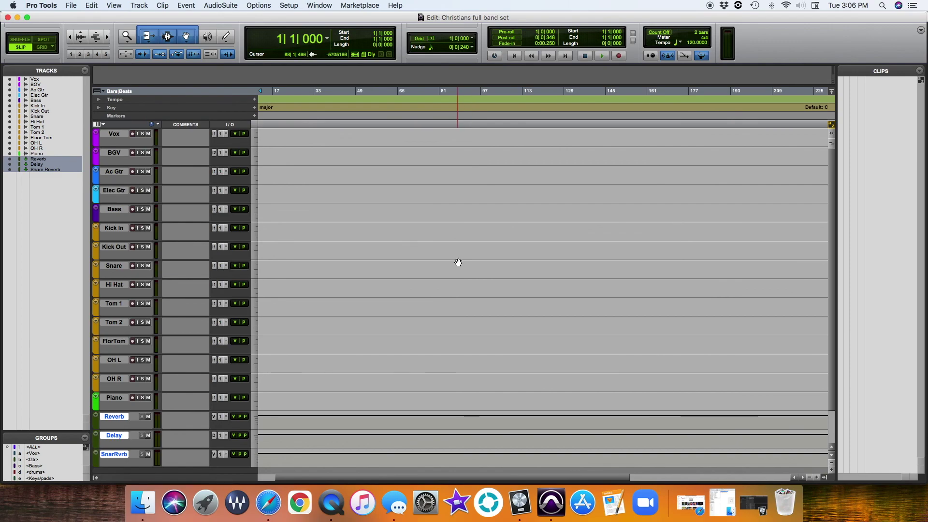
Switch to the Mix window to see the D-Verb, Mod Delay III and D-Verb returns.
{"action": "key", "text": "super+equal"}
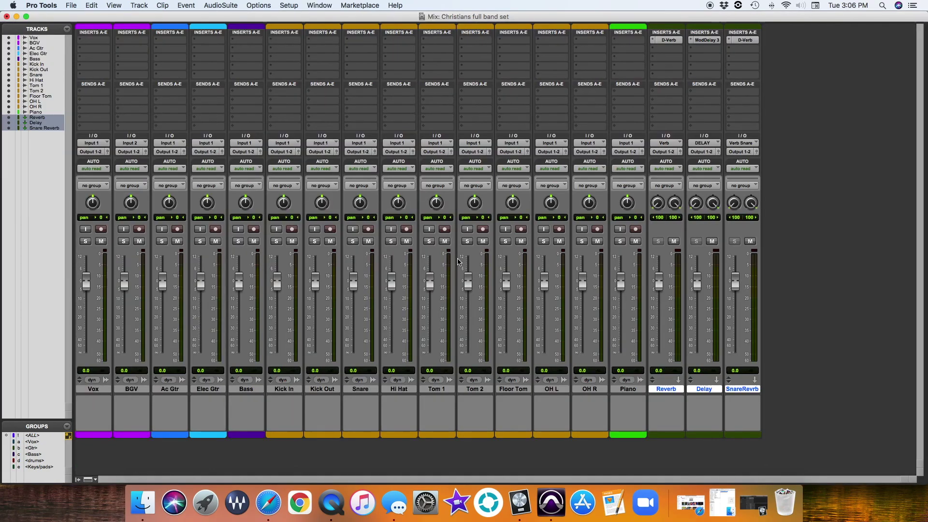